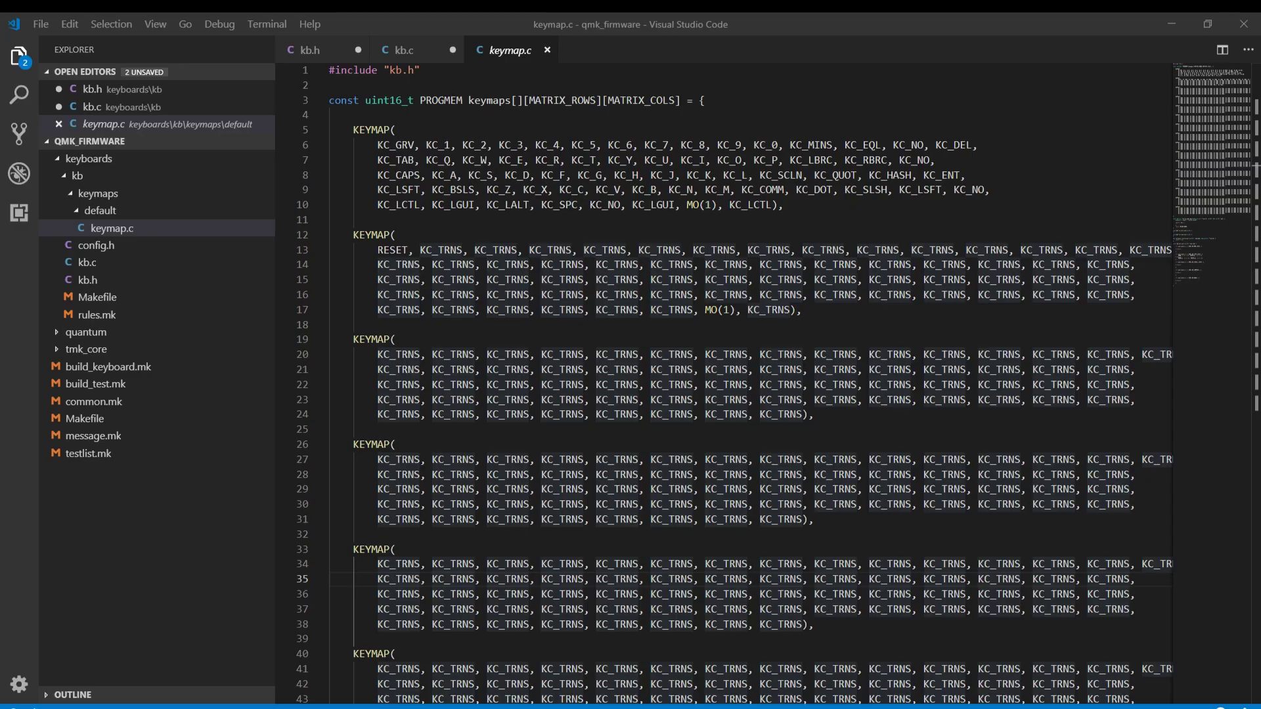
Step: Open config.h, kb.c and kb.h from keyboards/kb, ending on kb.h's KEYMAP macro
left_click(116, 247)
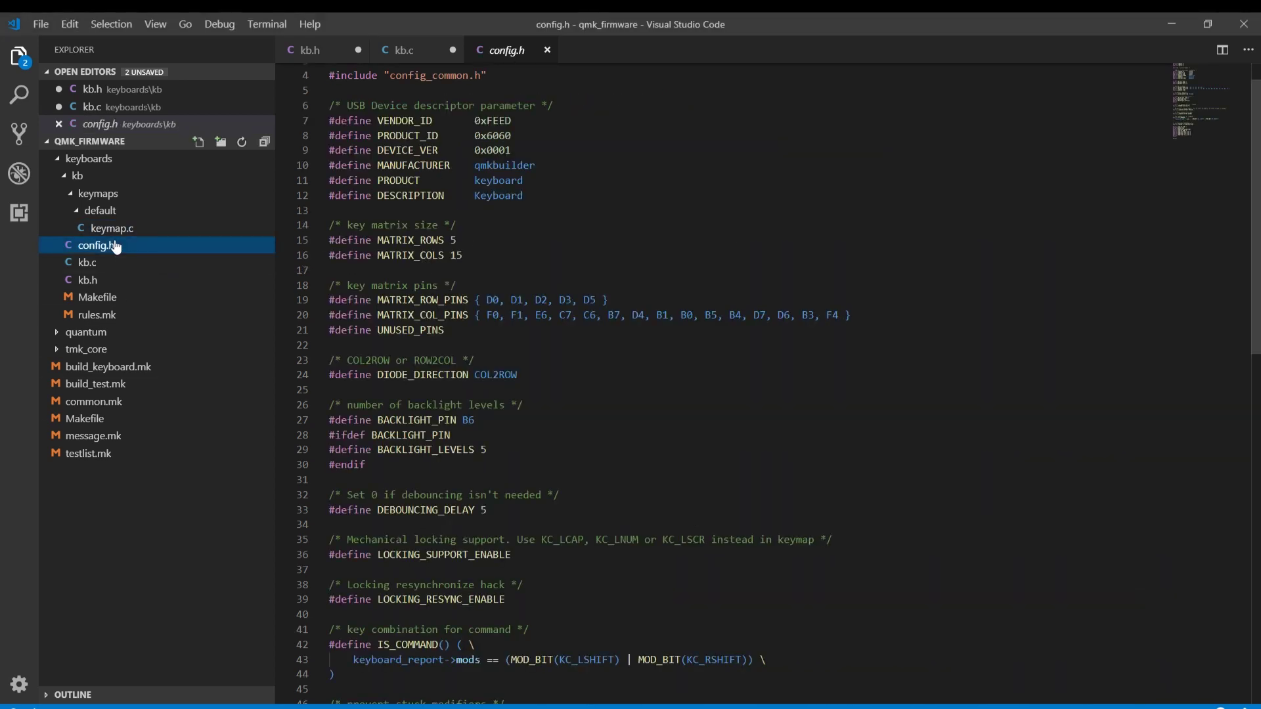
left_click(102, 264)
left_click(101, 281)
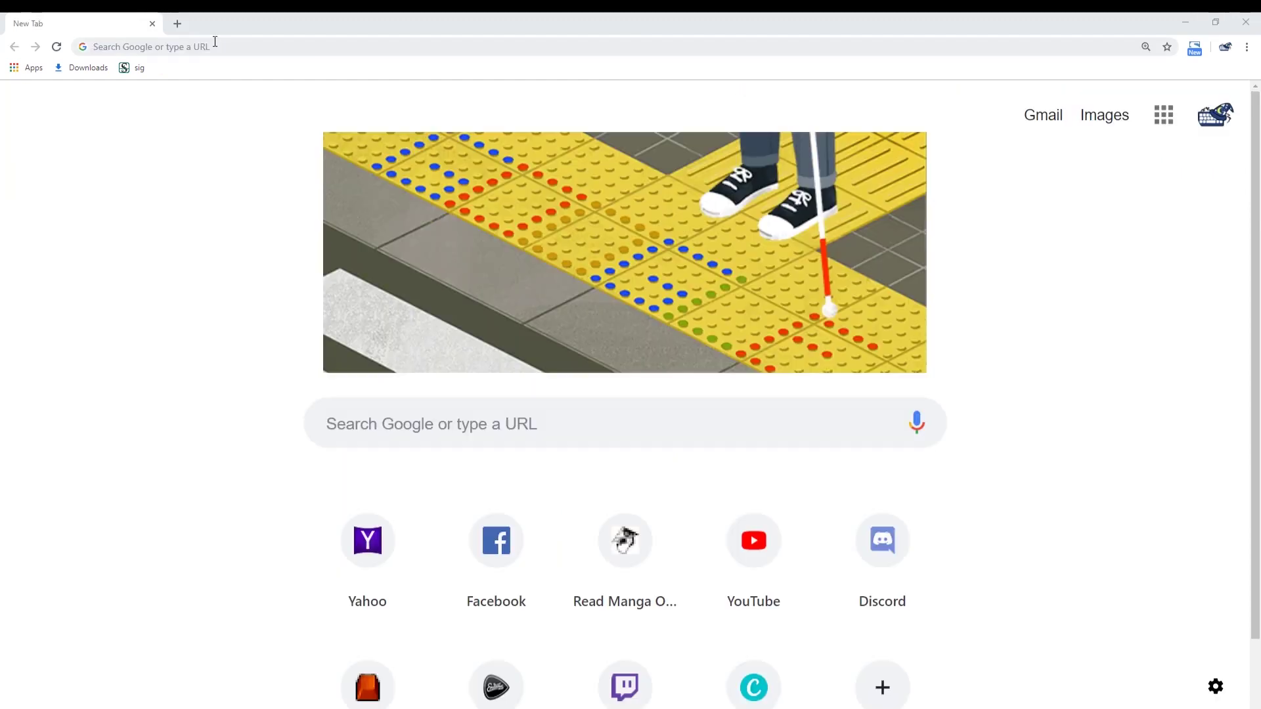
Step: Start a new browser tab for loading keyboard-layout-editor.com
left_click(215, 42)
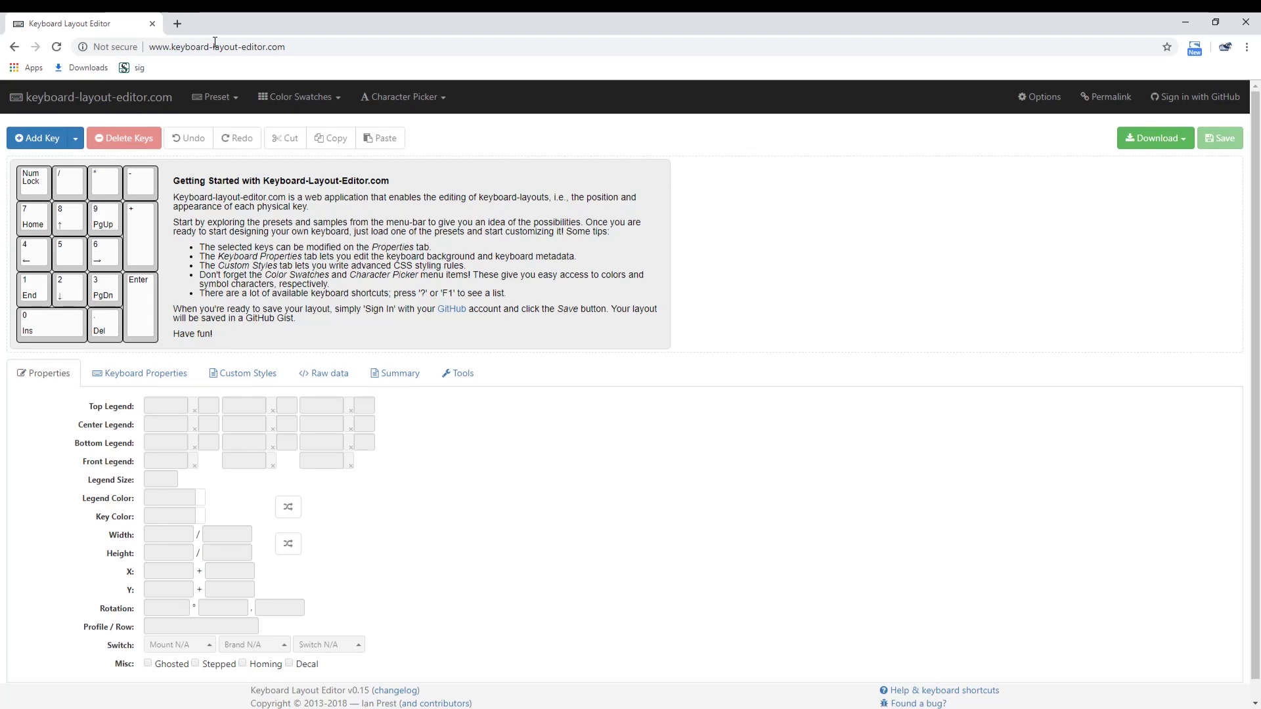
Step: Load the Default 60% preset and select all of its raw JSON layout data
left_click(214, 97)
left_click(223, 210)
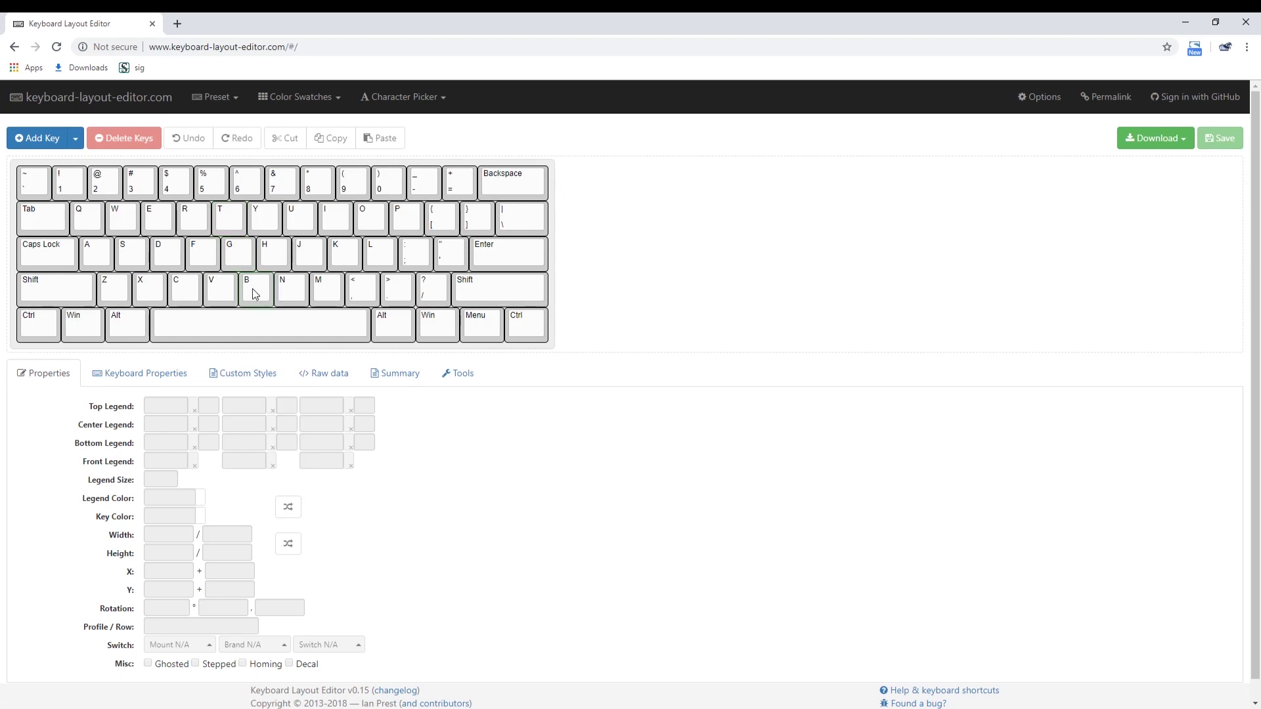
left_click(322, 373)
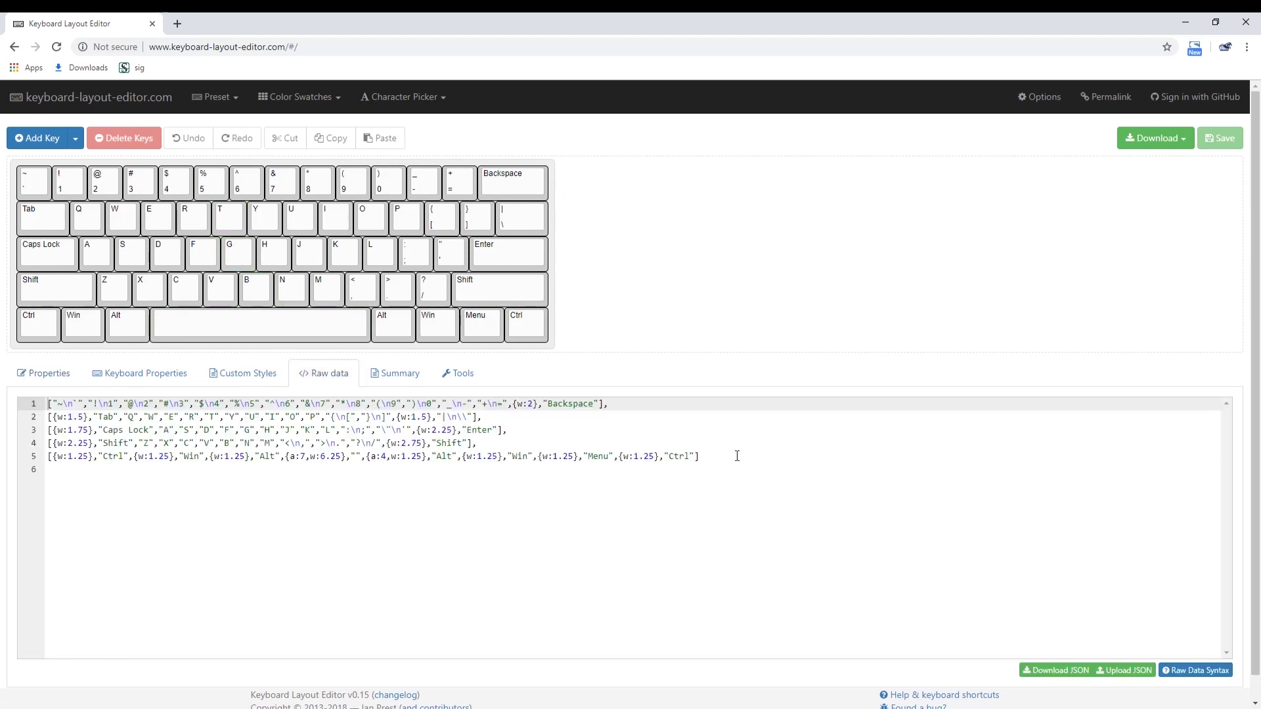
left_click_drag(737, 455, 27, 390)
key("ctrl+c")
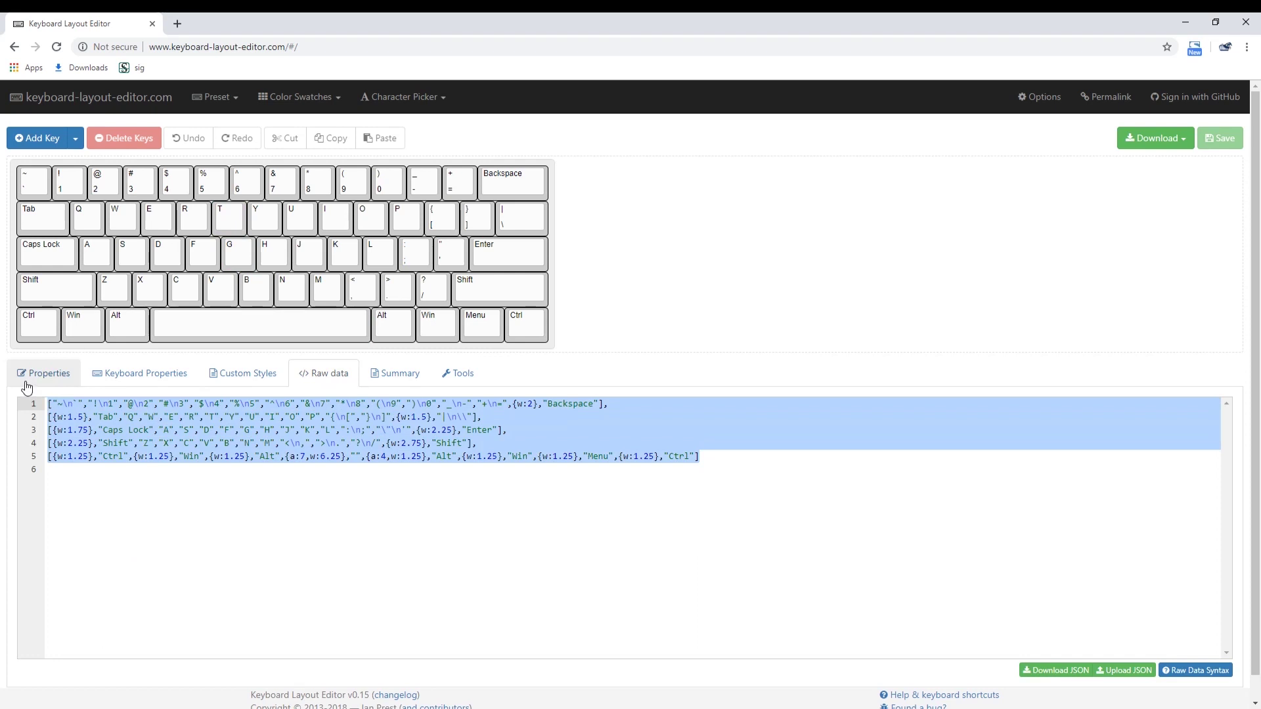
left_click(178, 23)
Step: Load kbfirmware.com, and narrow the GitHub contributors chart to start in late 2016
type("kbfirmware.com")
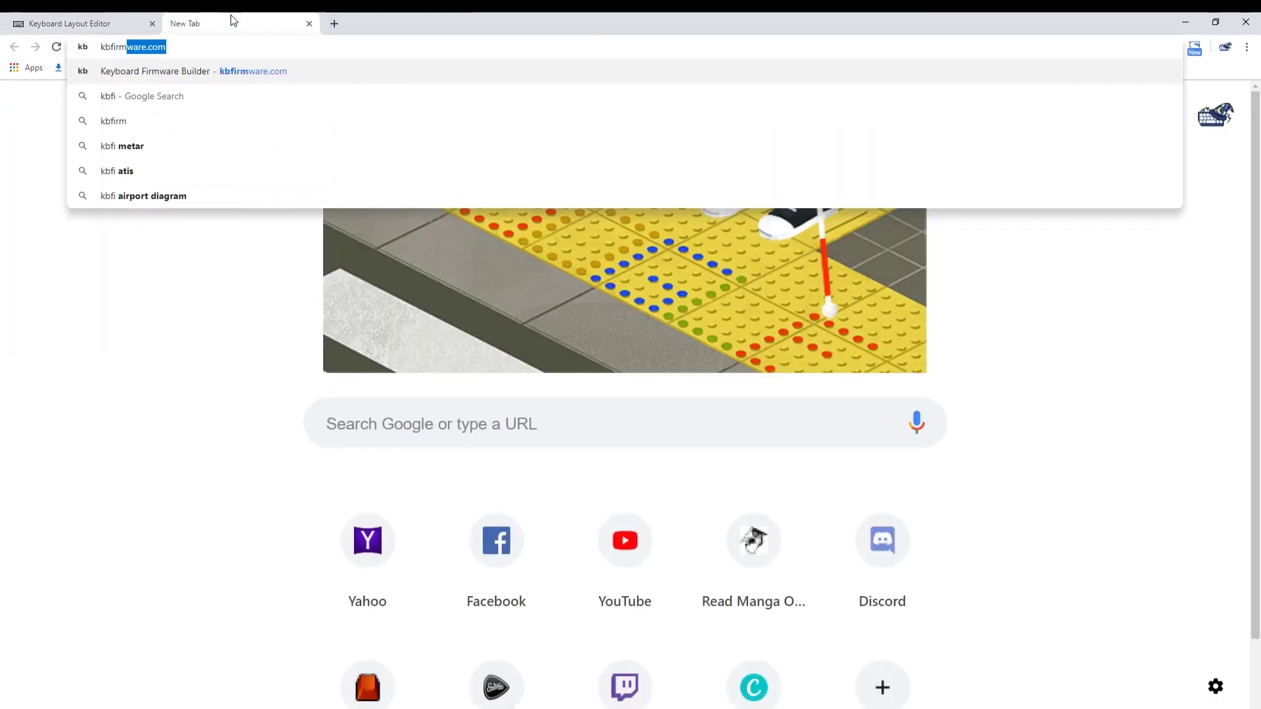
key("Return")
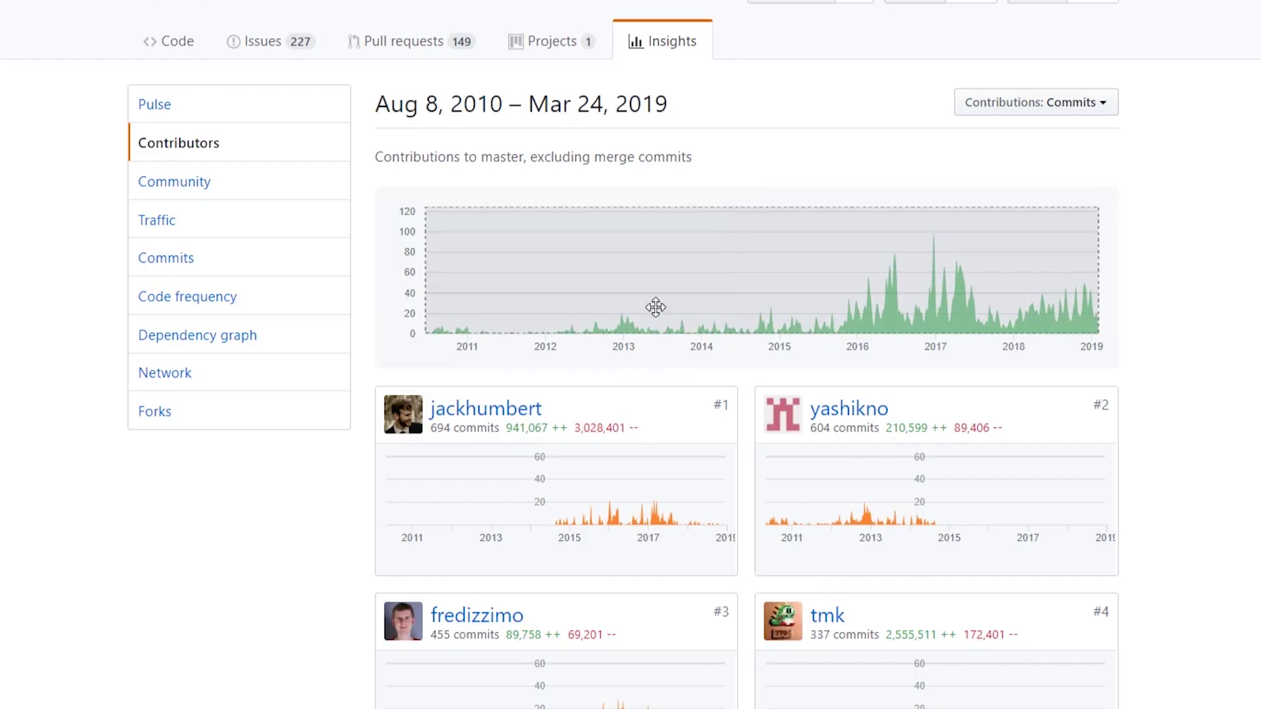
left_click_drag(424, 272, 923, 295)
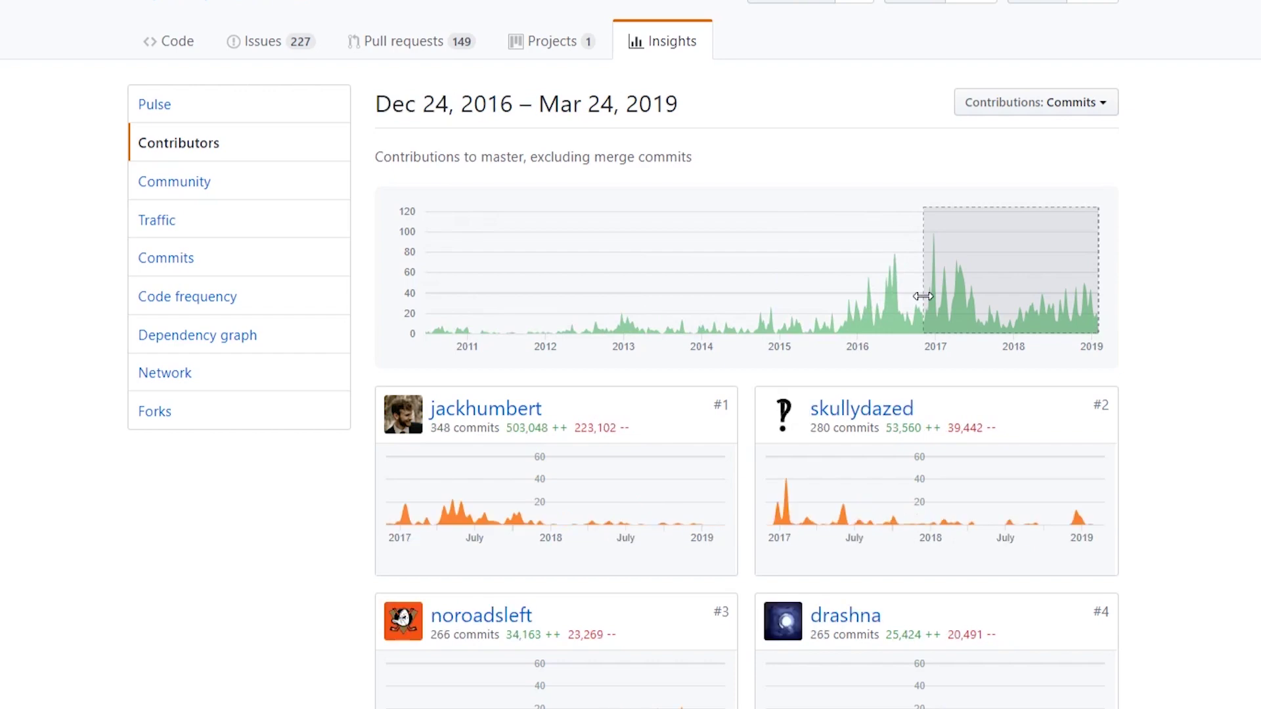
scroll(838, 583, "down", 4)
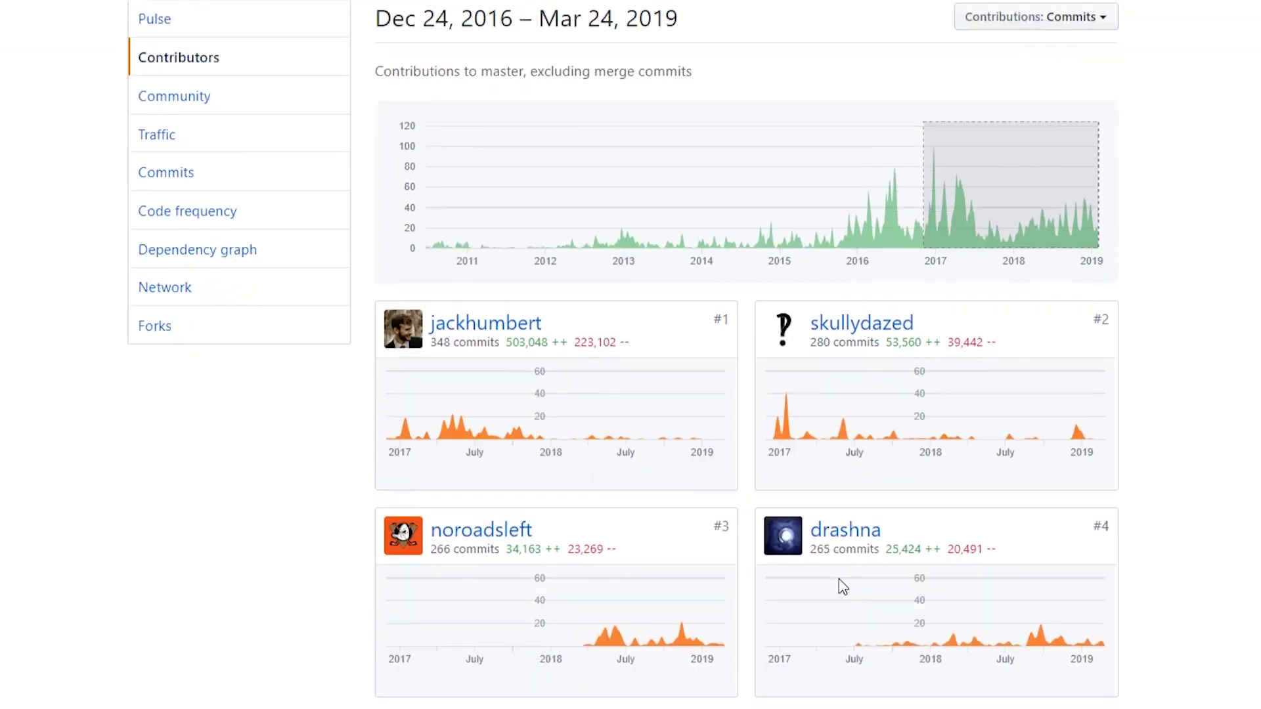
scroll(839, 583, "down", 10)
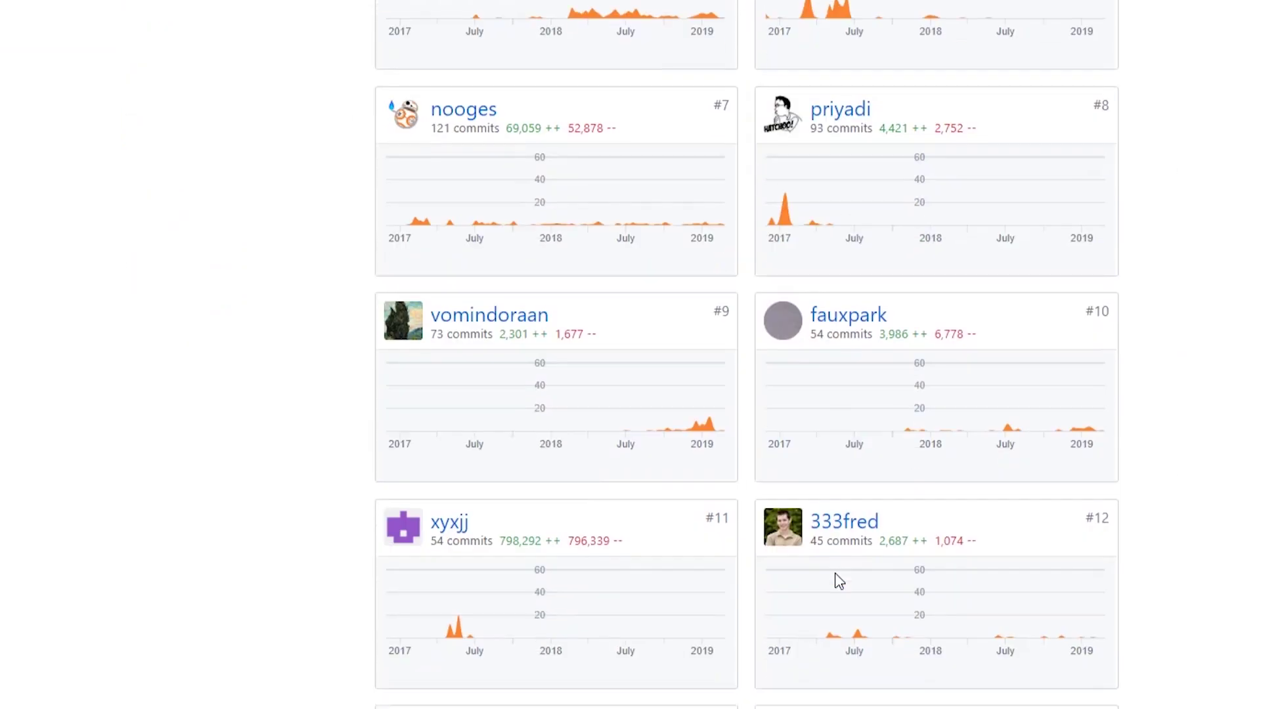
scroll(839, 584, "down", 5)
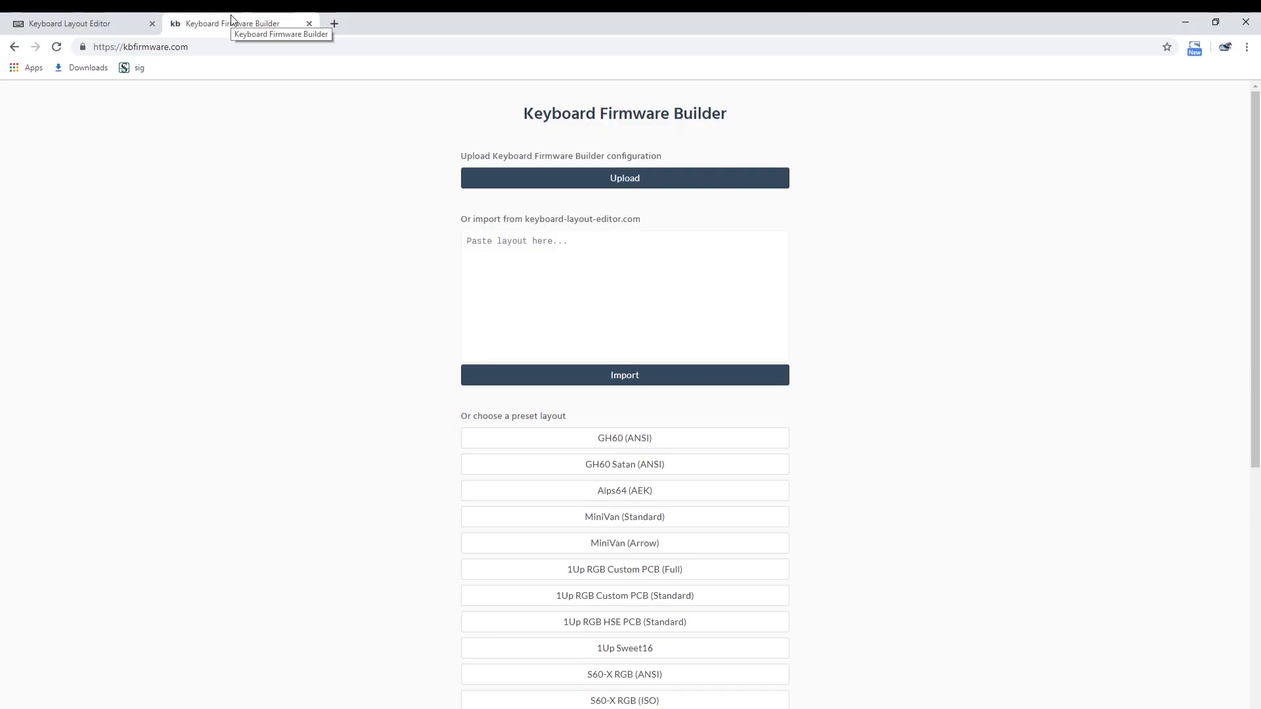
Step: Paste the copied 60% KLE JSON into the import box and import it
left_click(517, 240)
key("ctrl+v")
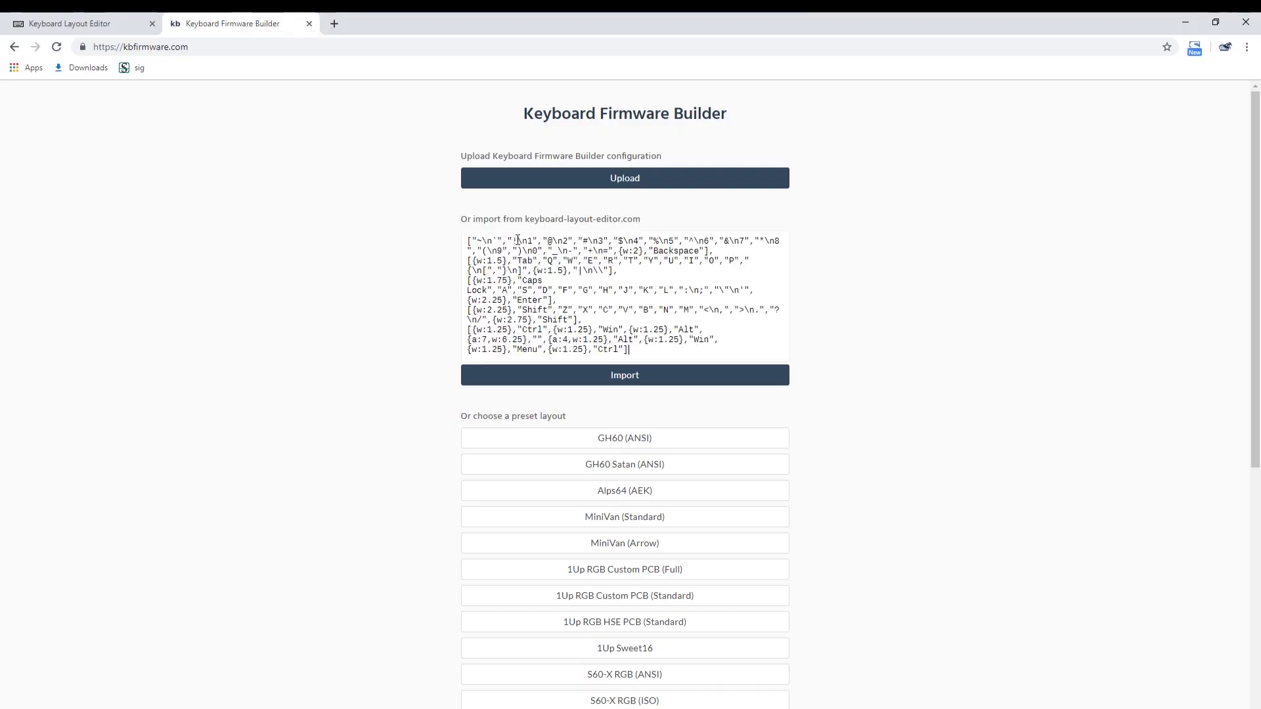
left_click(544, 374)
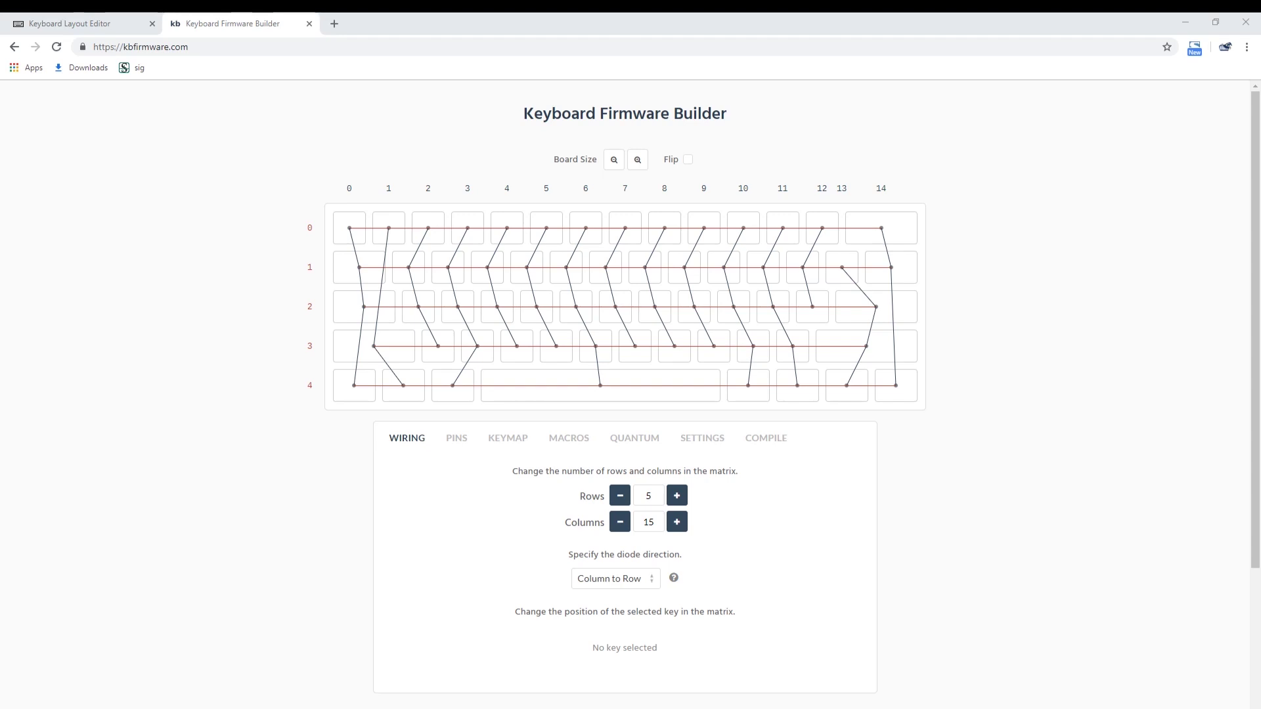
Step: Set the ATmega32U4 row 0–4 pins to D0, D1, D2, D3 and D5
left_click(448, 442)
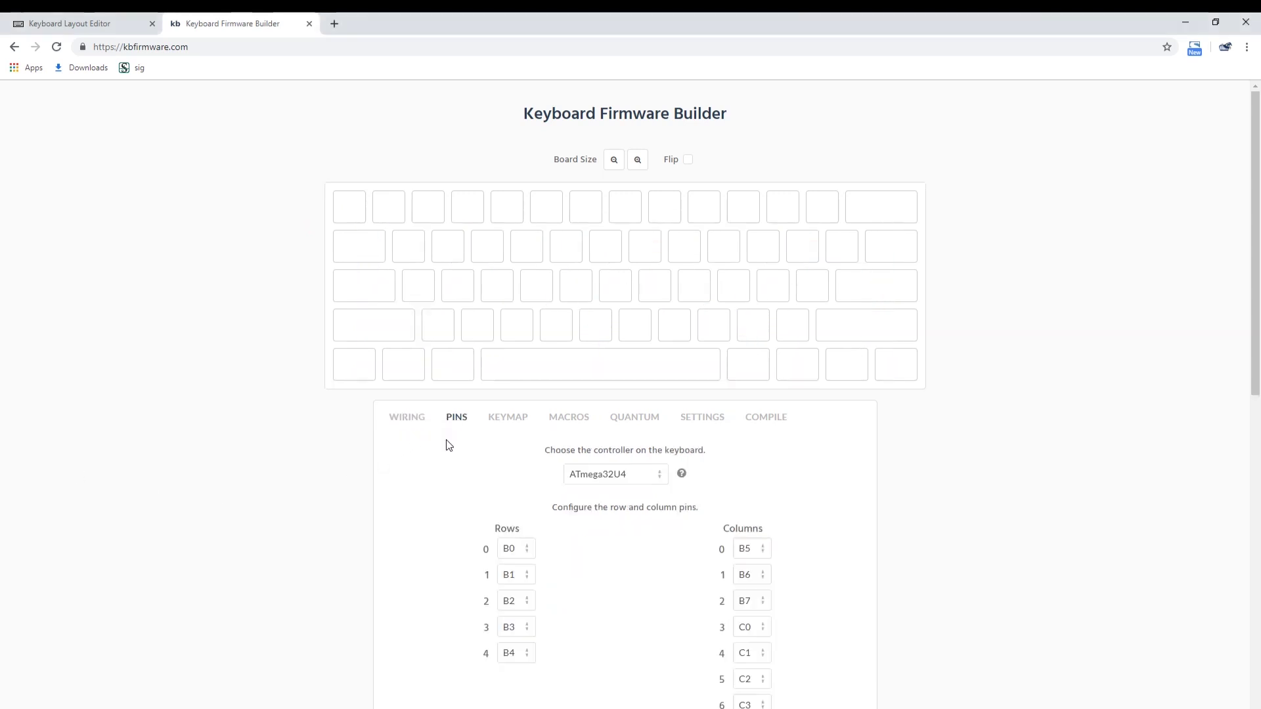
scroll(447, 445, "down", 5)
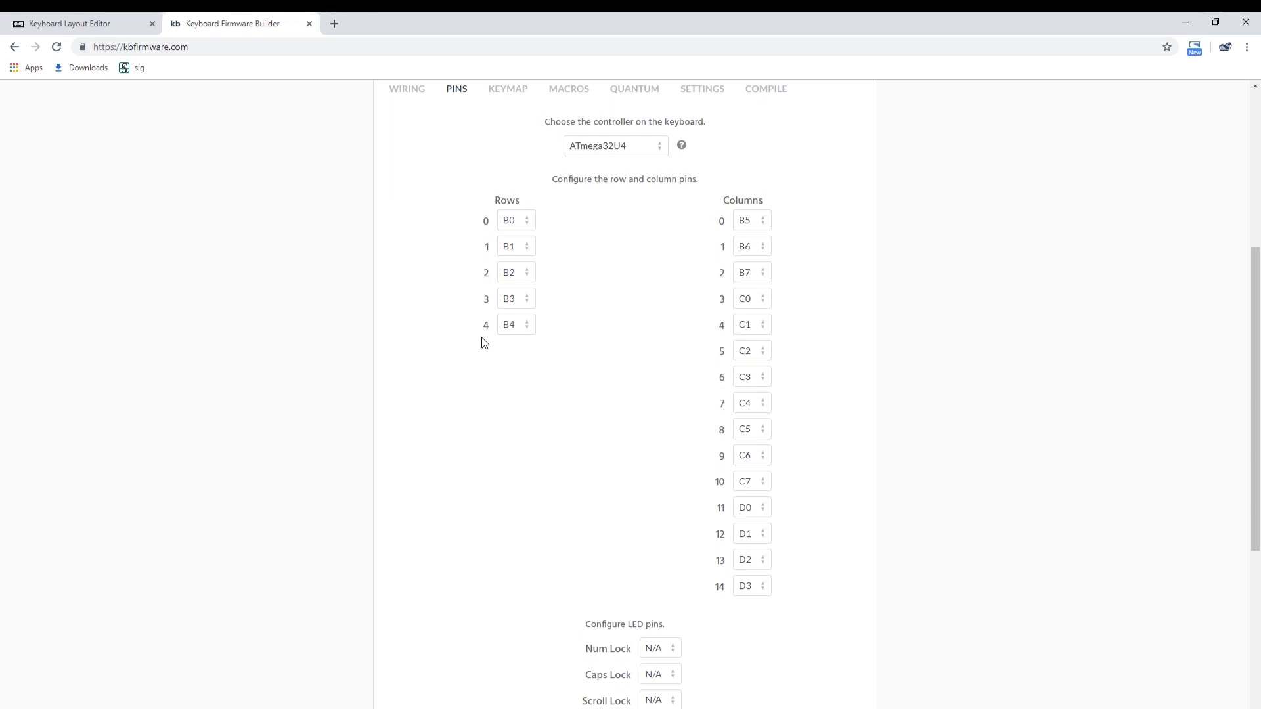
left_click(515, 220)
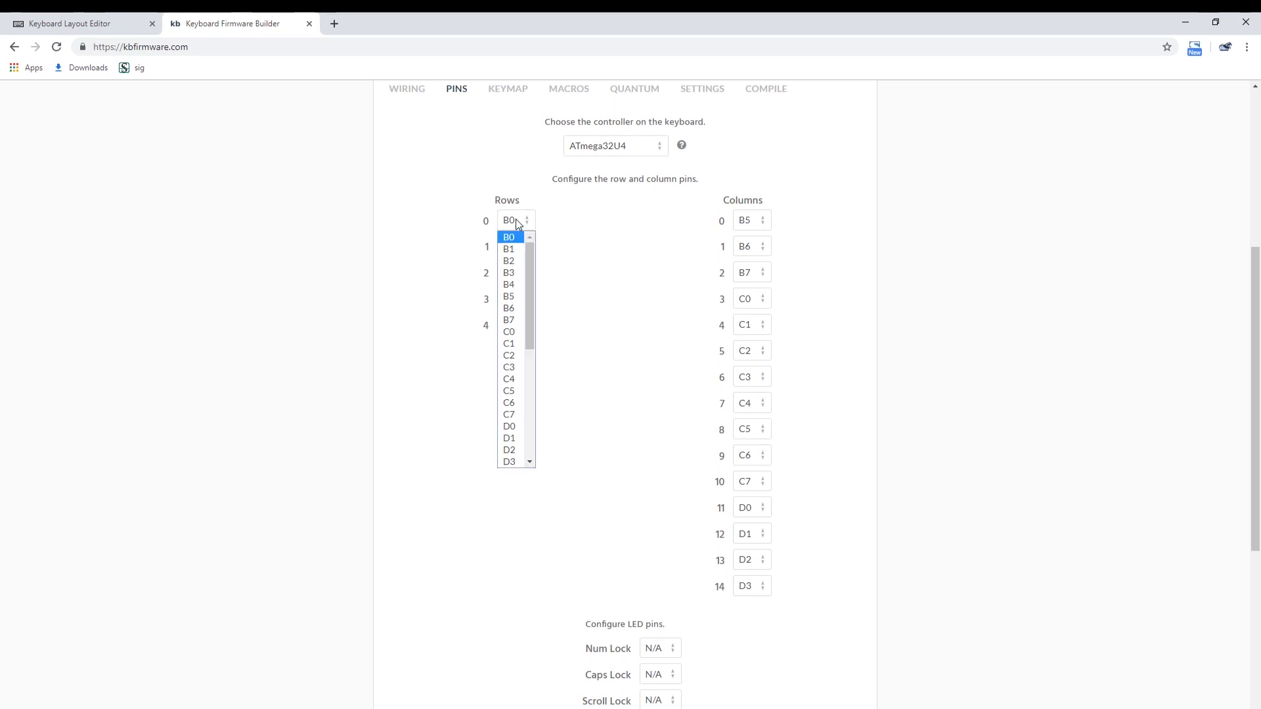
left_click(504, 428)
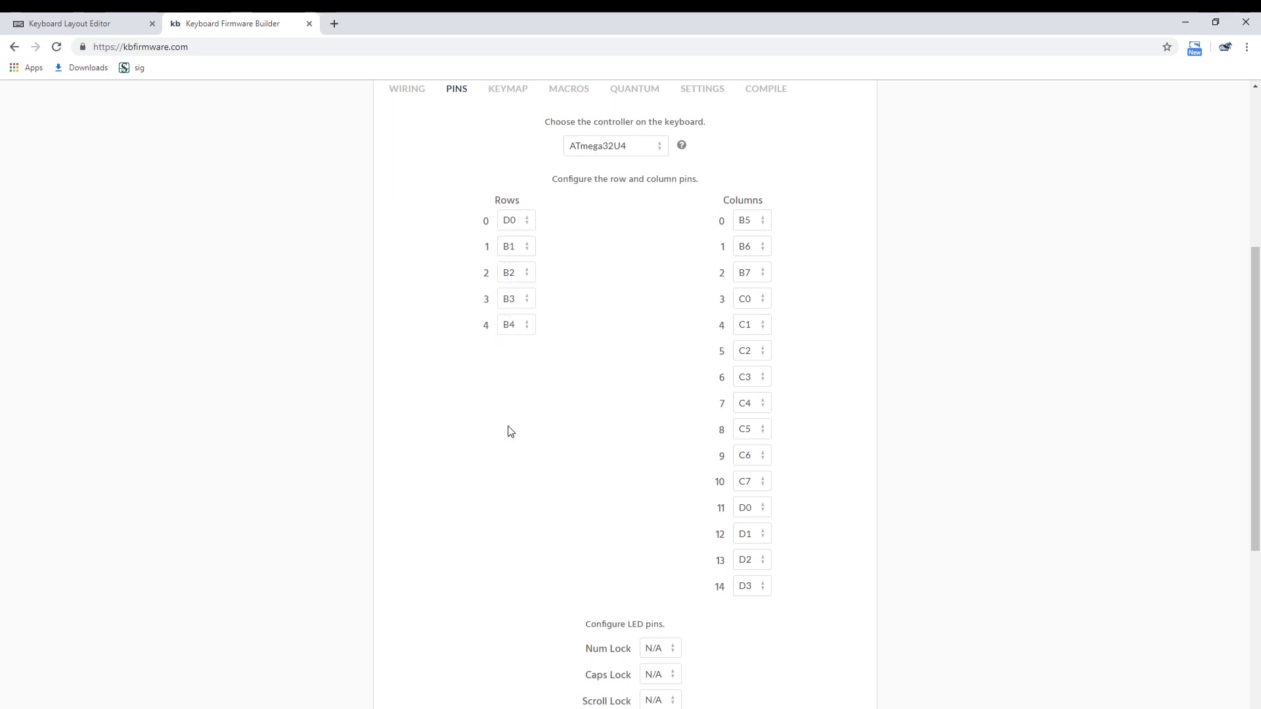
left_click(514, 247)
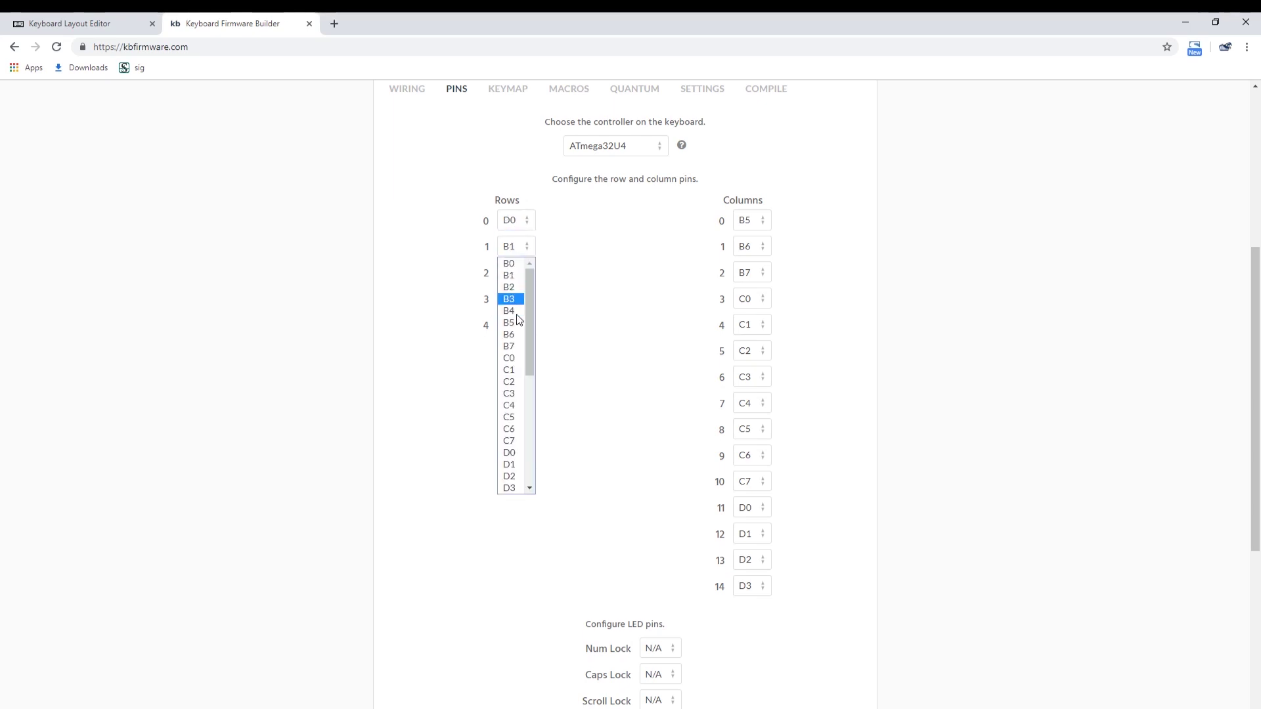
left_click(520, 465)
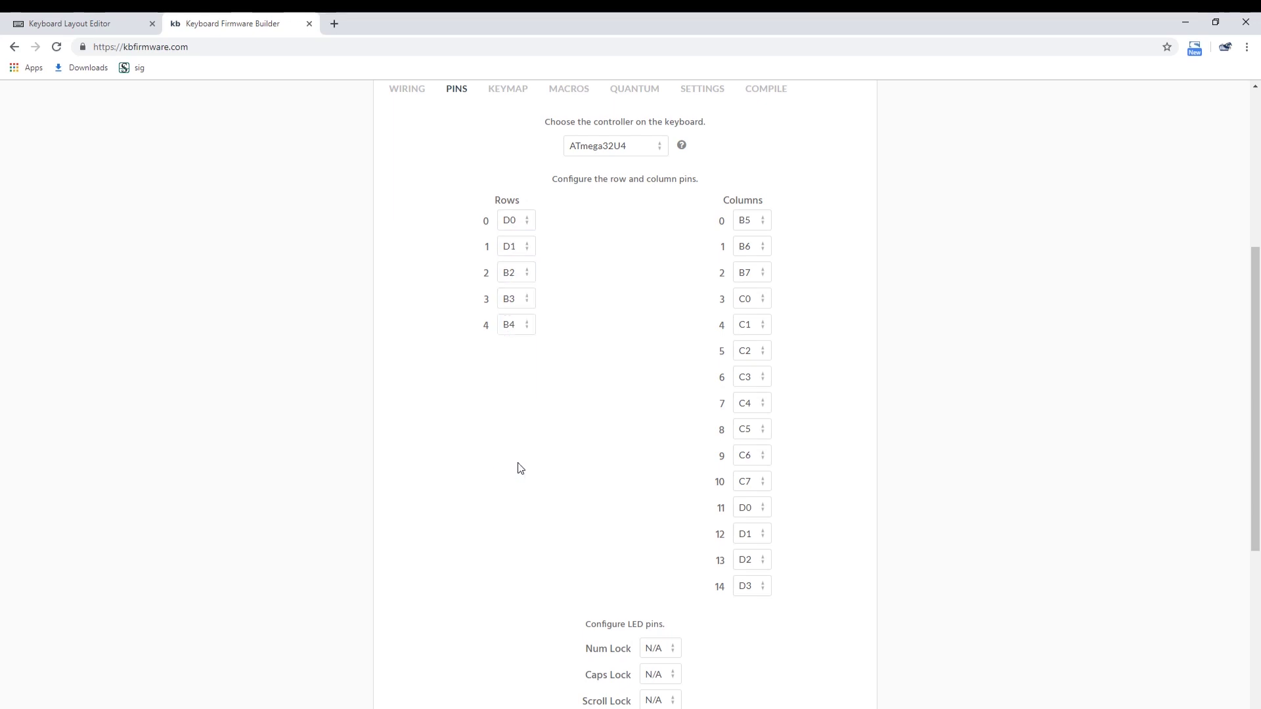
left_click(519, 272)
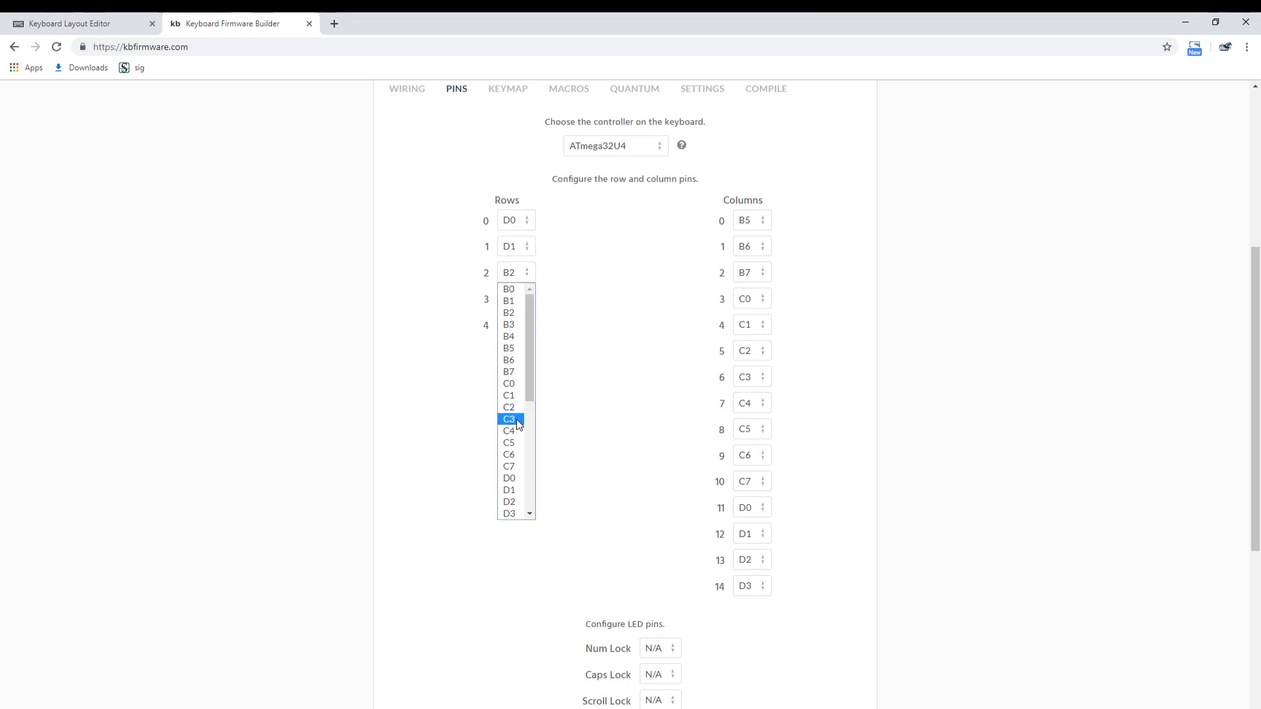
left_click(510, 500)
left_click(512, 299)
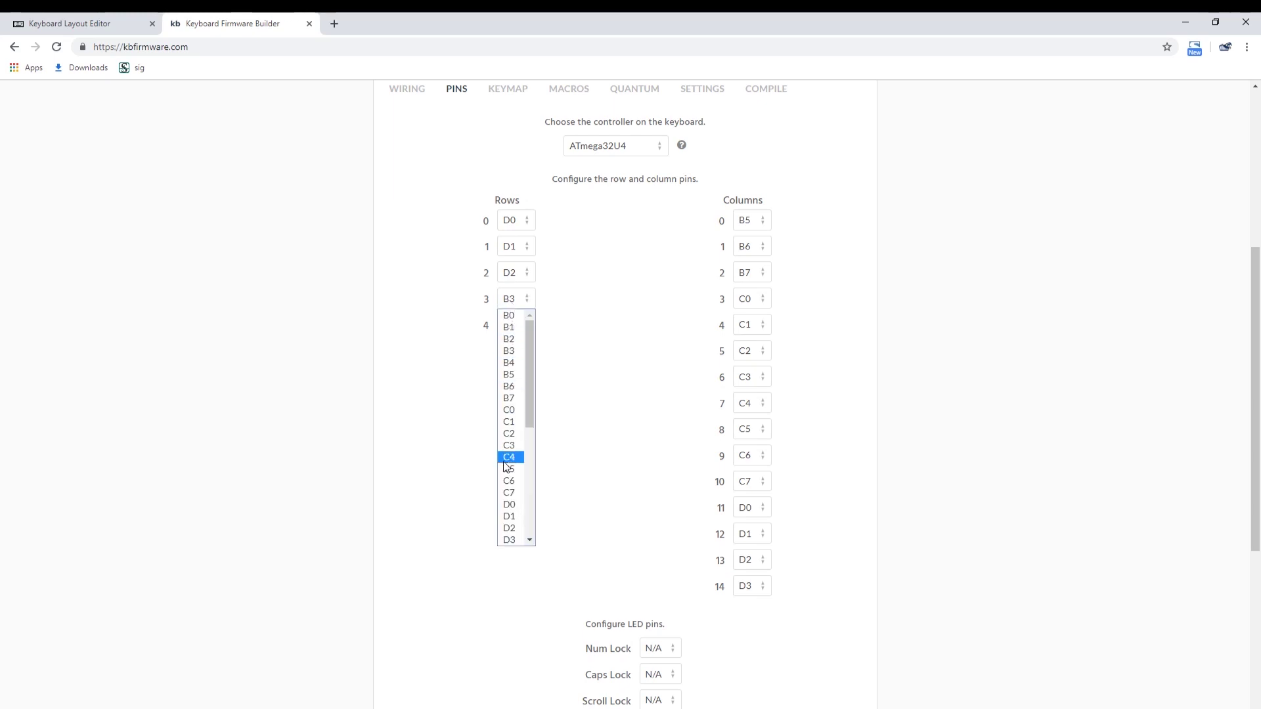
left_click(506, 537)
left_click(513, 324)
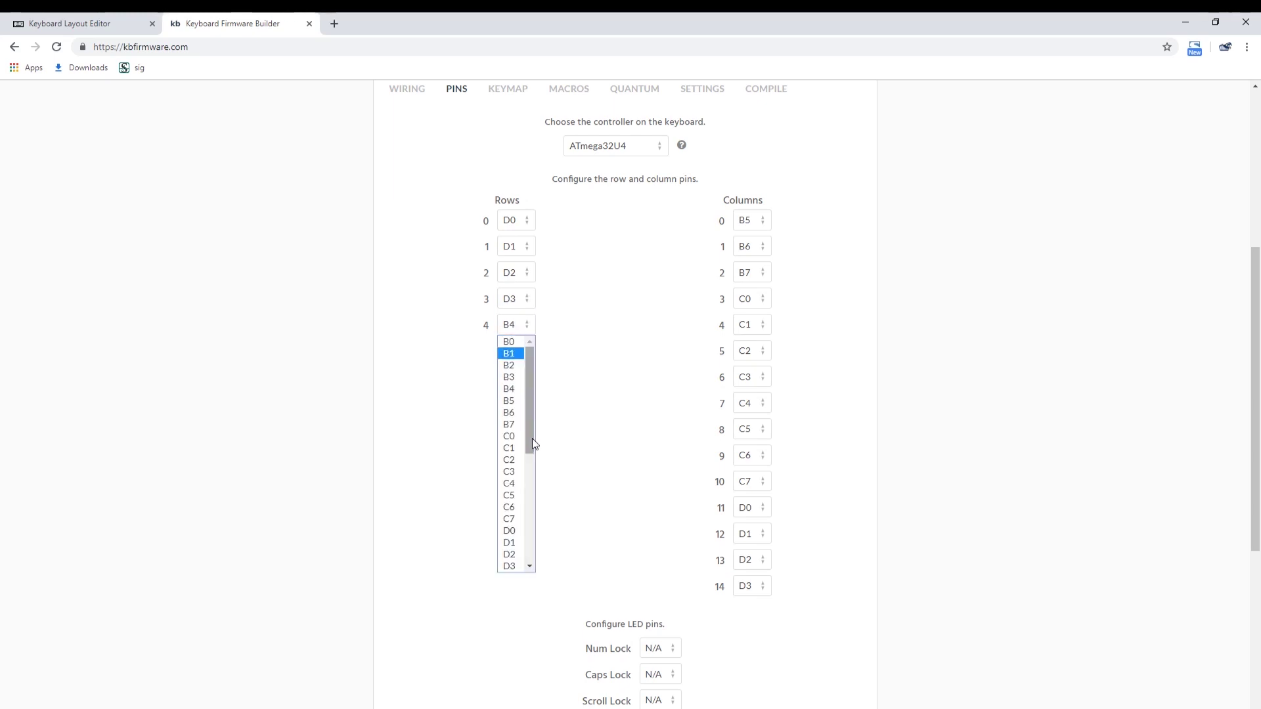
left_click_drag(529, 432, 522, 487)
left_click(512, 453)
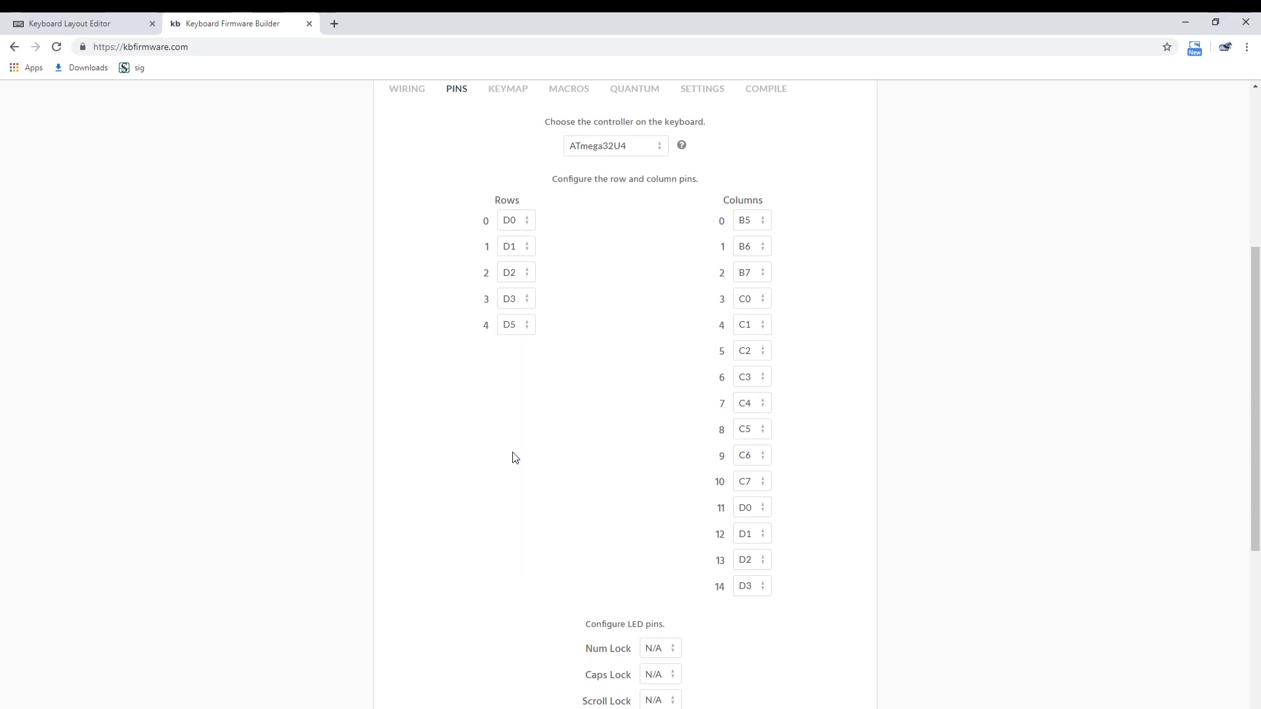
Step: Assign columns 0–4 the pins F0, F1, E6, C7 and C6
left_click_drag(752, 220, 742, 461)
left_click(742, 461)
left_click(751, 246)
left_click(755, 427)
left_click(752, 273)
left_click(745, 465)
left_click(753, 301)
left_click(750, 492)
left_click(750, 325)
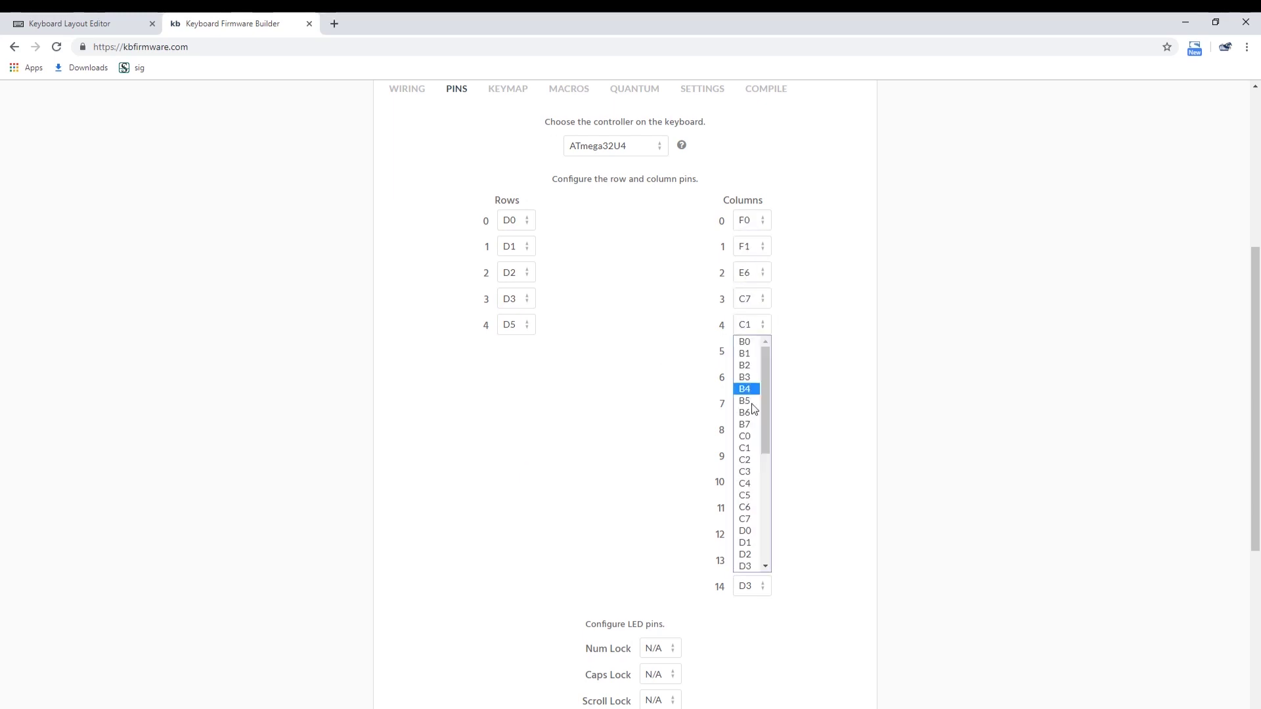
left_click(748, 509)
Step: Assign the remaining column pins through column 14: D4, B1, B7, B4, D7, D6, B3, B0
left_click(755, 377)
left_click(749, 543)
left_click(752, 403)
left_click(749, 453)
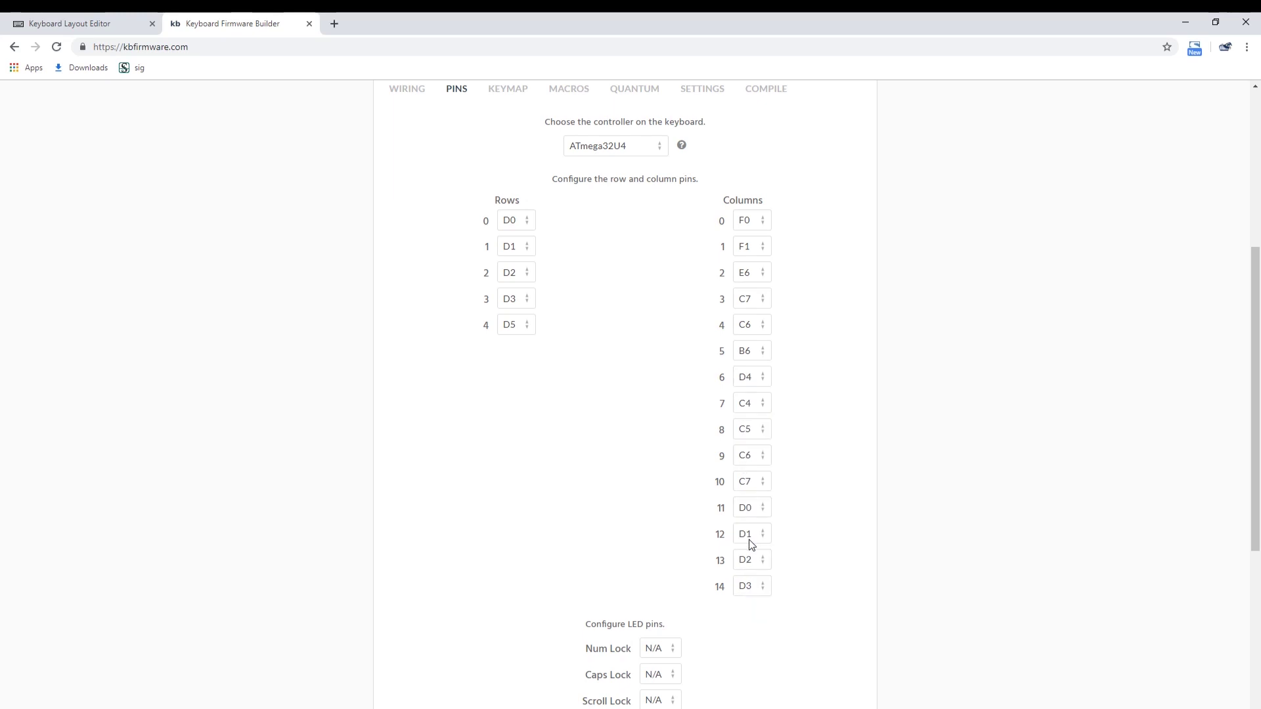
left_click(749, 433)
scroll(765, 609, "down", 3)
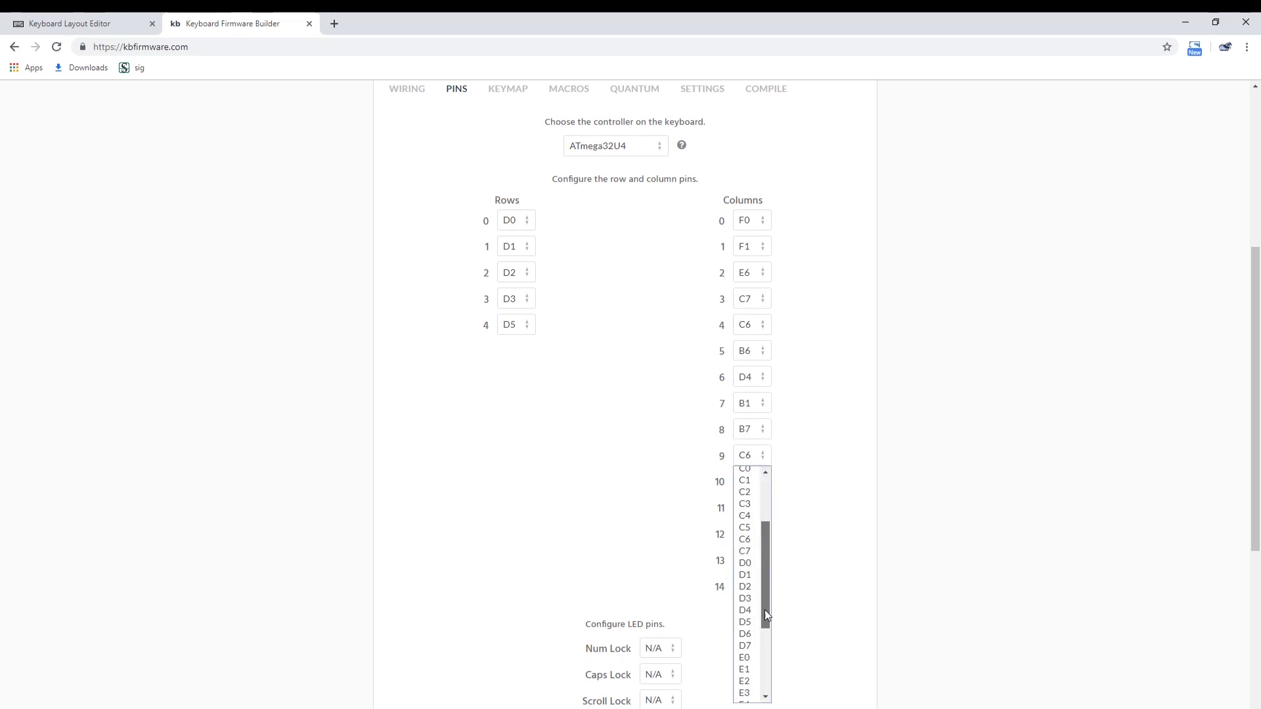
left_click(746, 656)
left_click(751, 482)
left_click(751, 510)
left_click(751, 510)
left_click(755, 424)
left_click(755, 533)
left_click(752, 445)
left_click(752, 559)
left_click(748, 353)
left_click(752, 585)
left_click(752, 350)
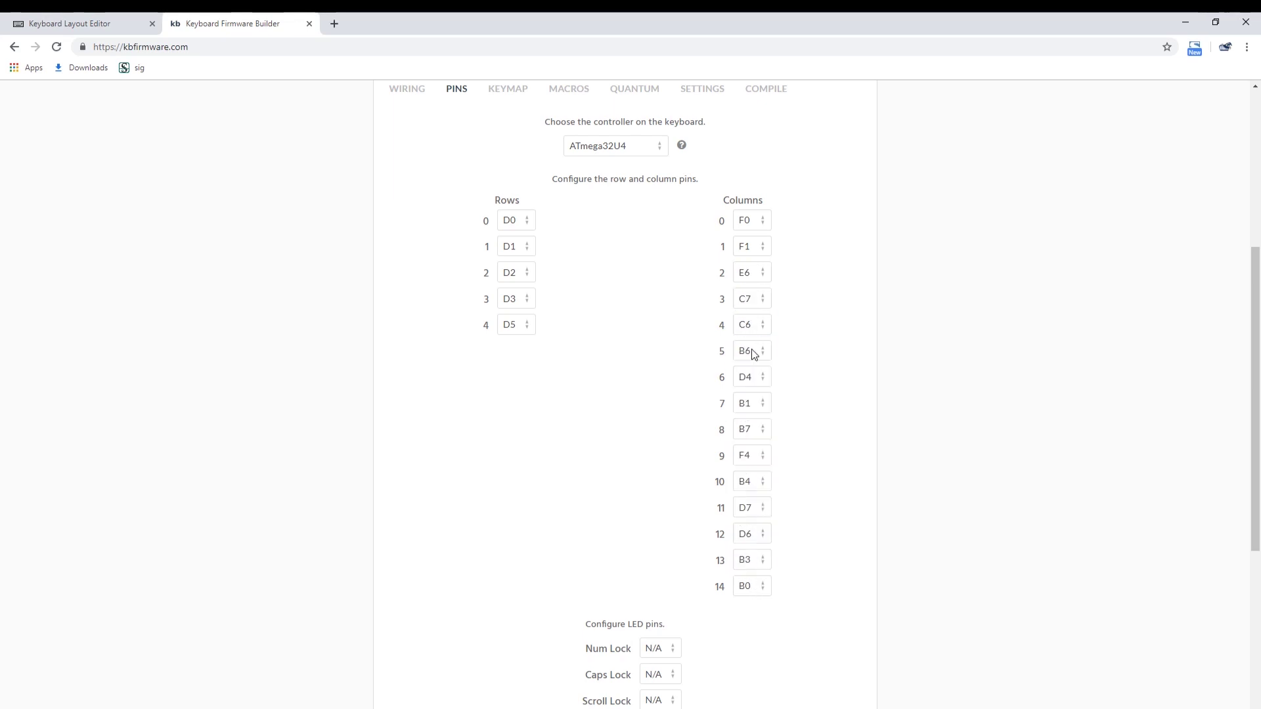
scroll(635, 571, "down", 1)
scroll(635, 571, "down", 3)
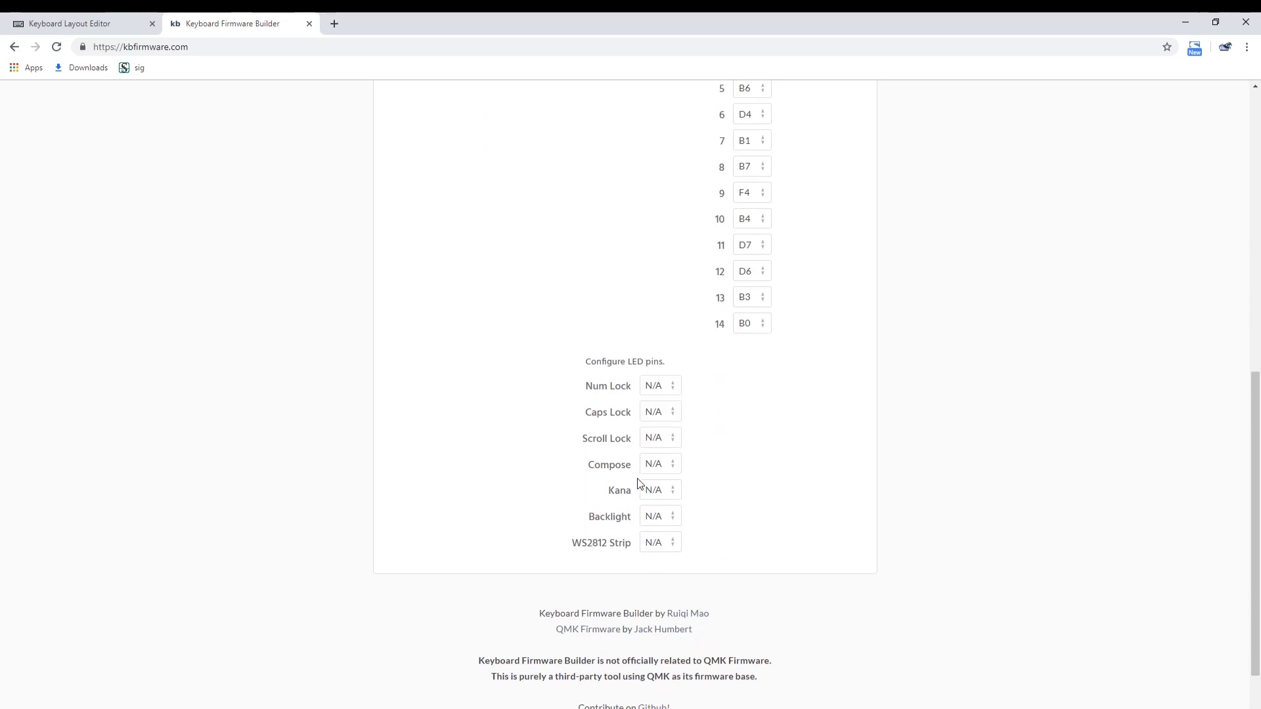
scroll(637, 484, "up", 8)
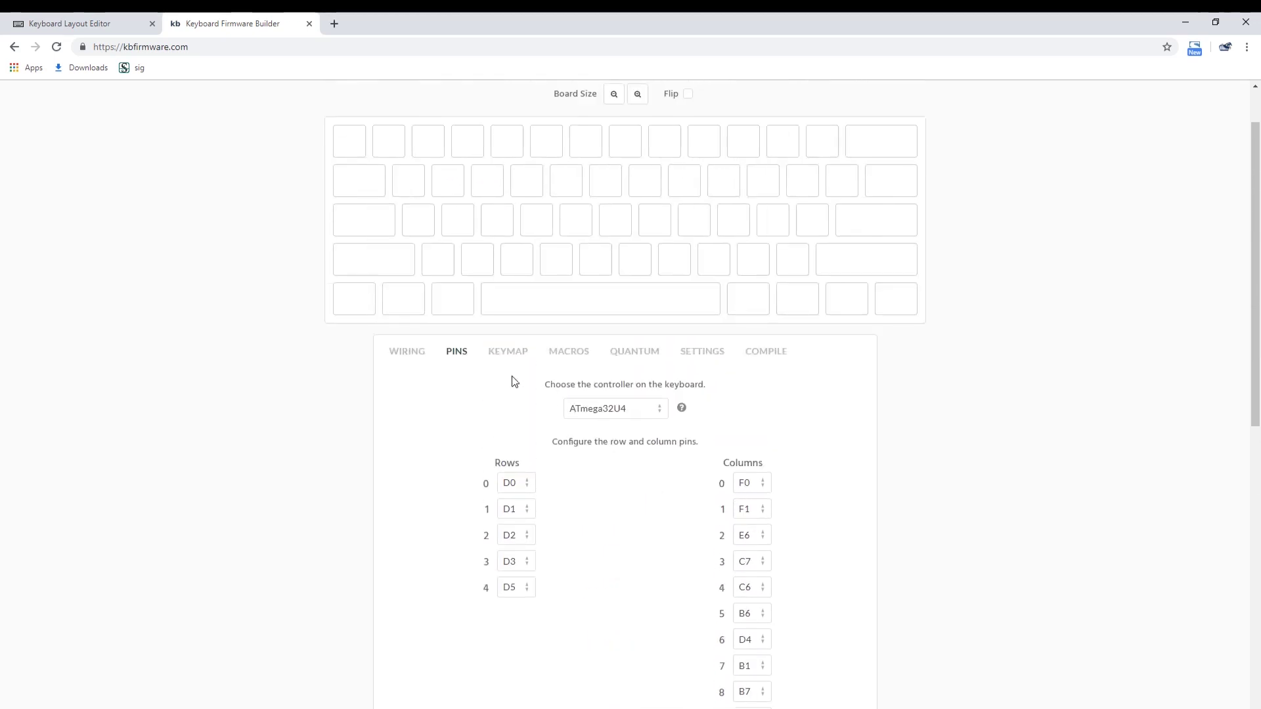
left_click(420, 357)
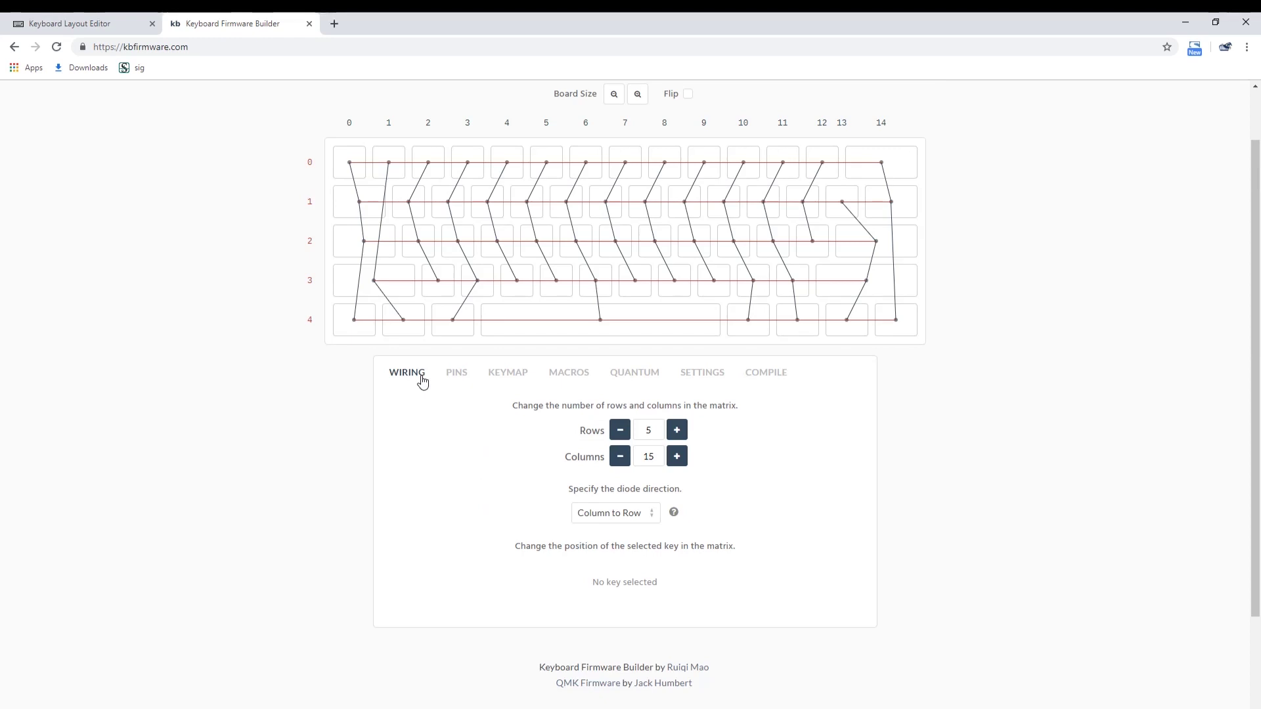
Step: Move the row 0, column 1 key down to row 3 in the wiring matrix
left_click(396, 172)
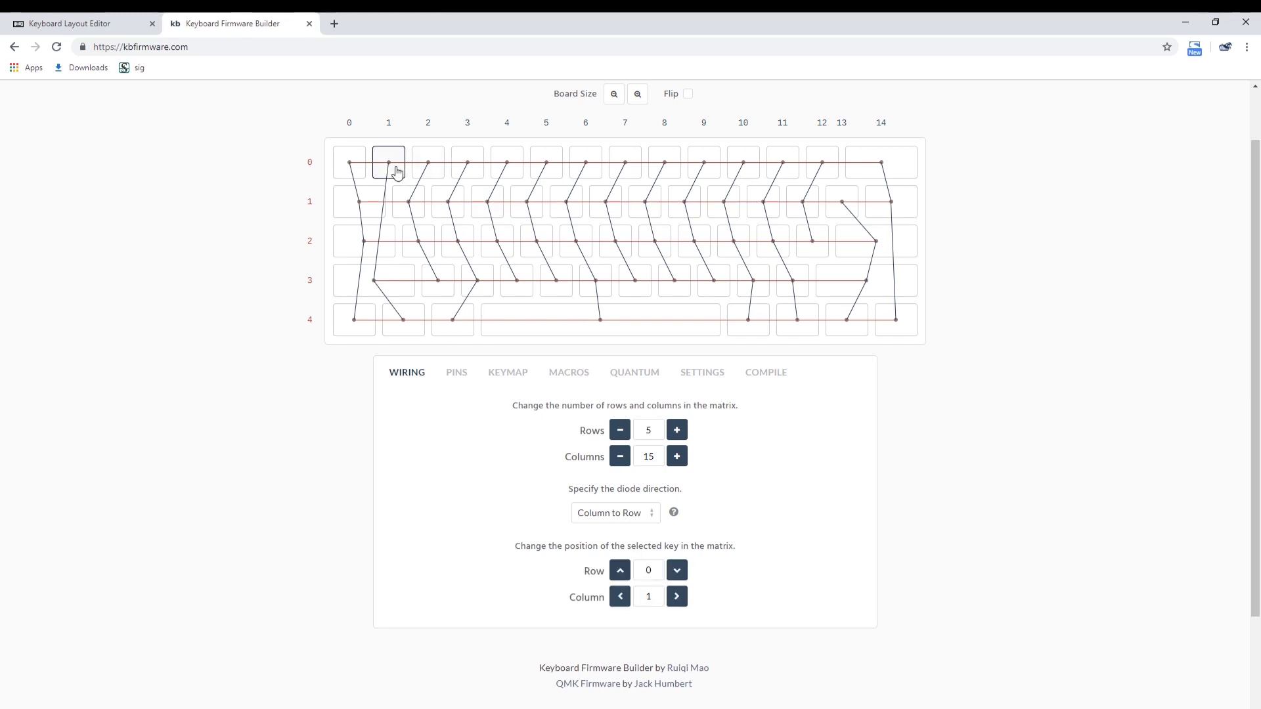
left_click(677, 571)
left_click(676, 571)
left_click(676, 570)
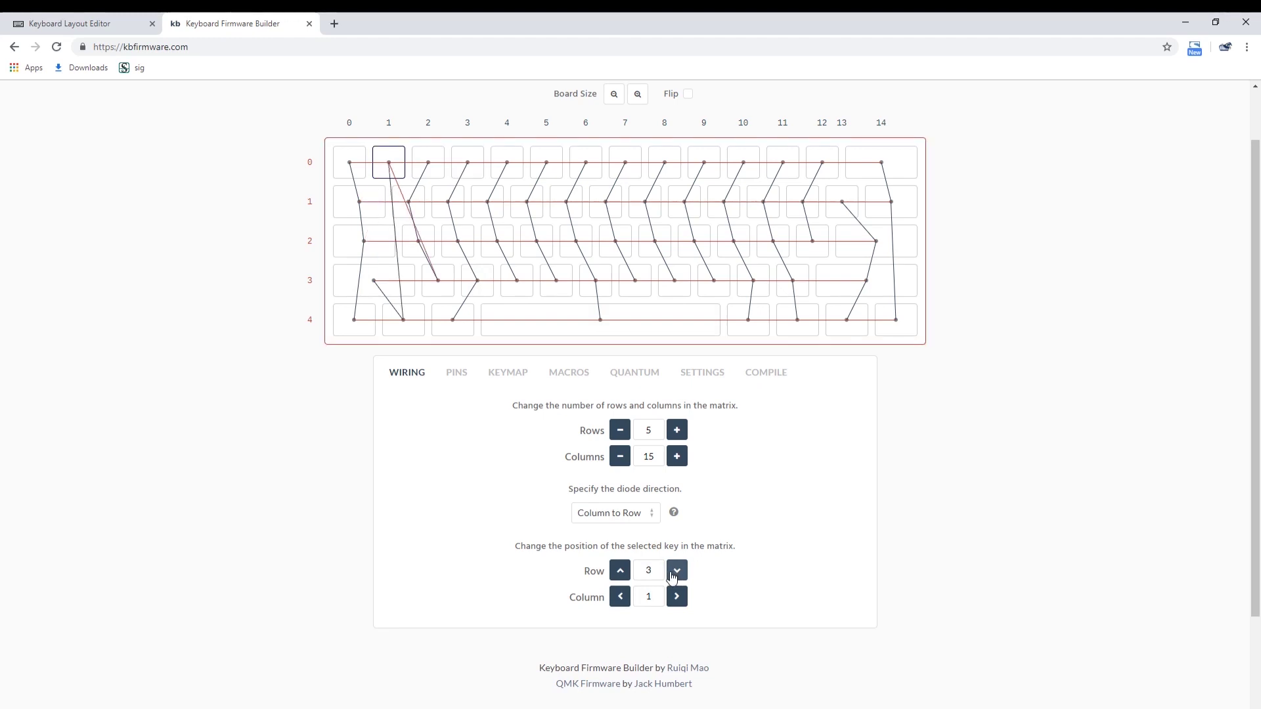
left_click(456, 373)
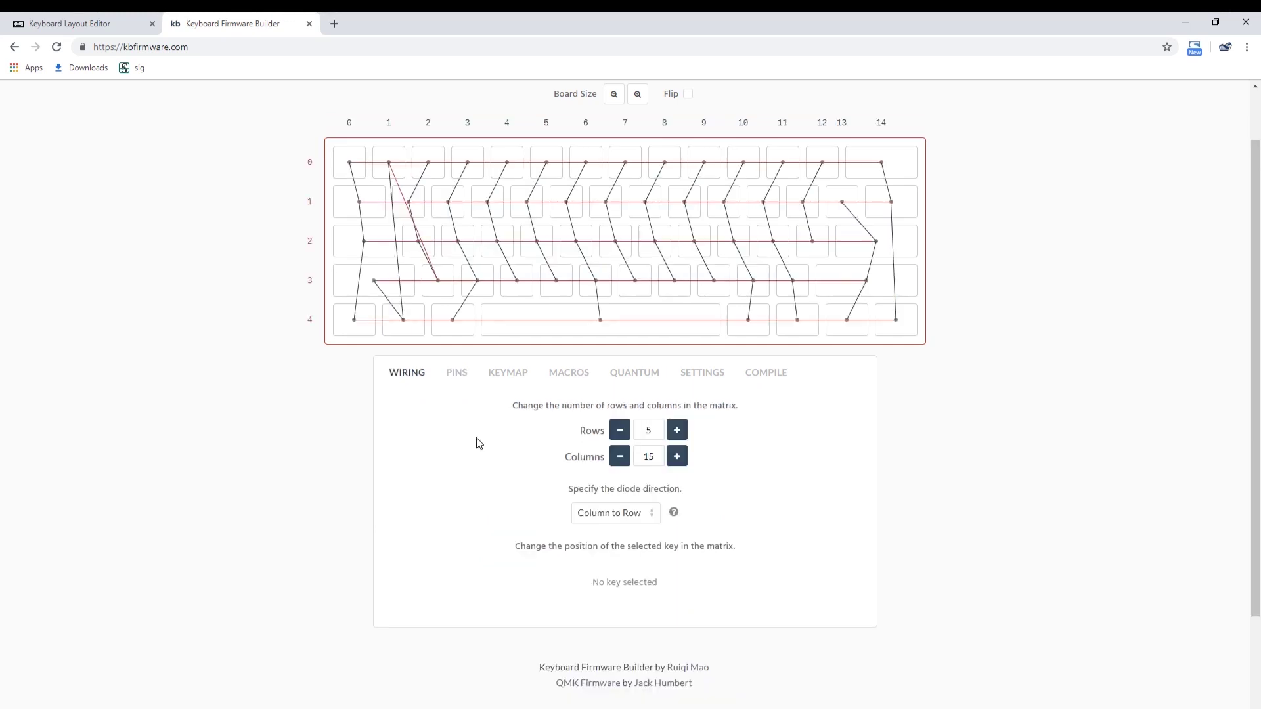
Step: Move that column 1 key to row 4, then back up to row 0
left_click(402, 167)
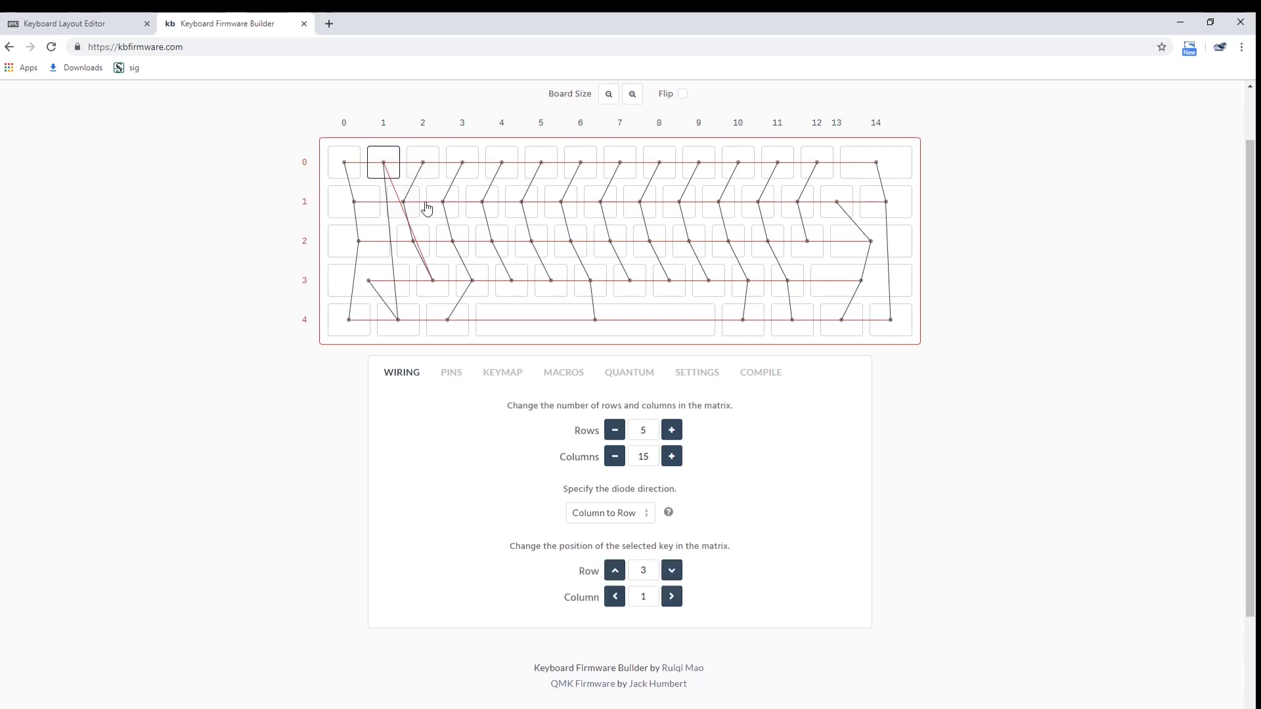
left_click(678, 573)
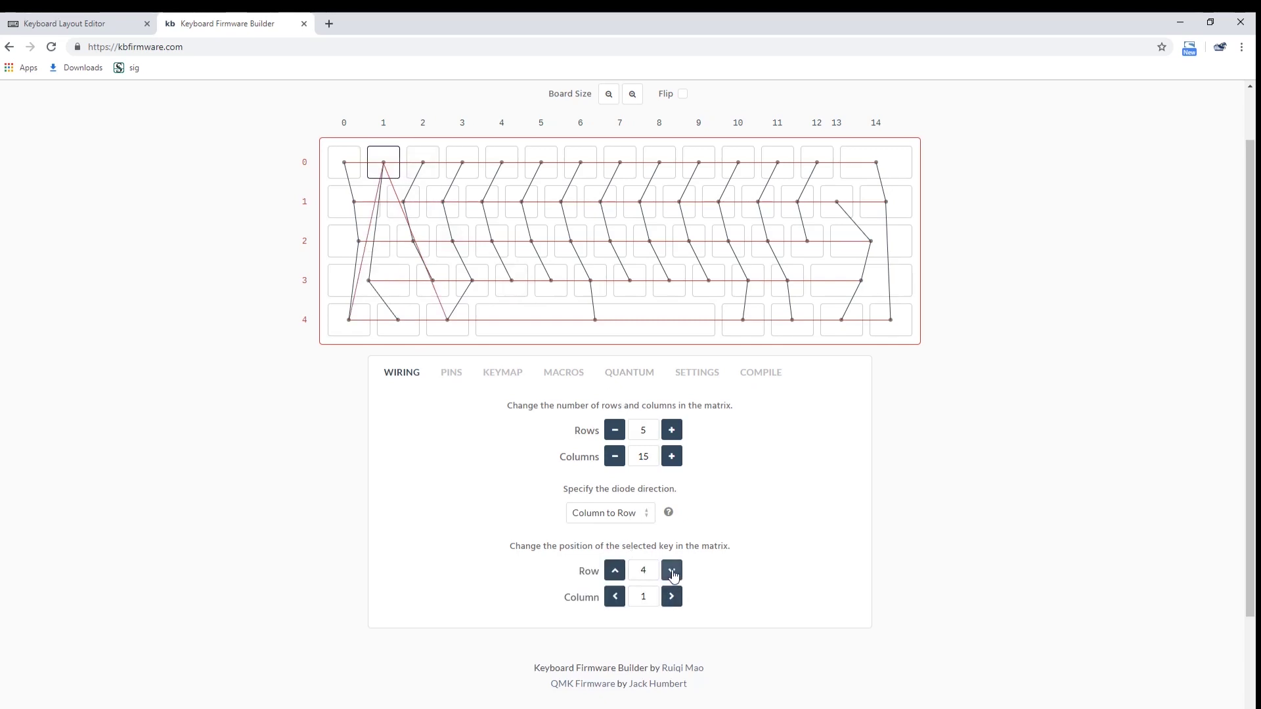
left_click(614, 570)
left_click(614, 570)
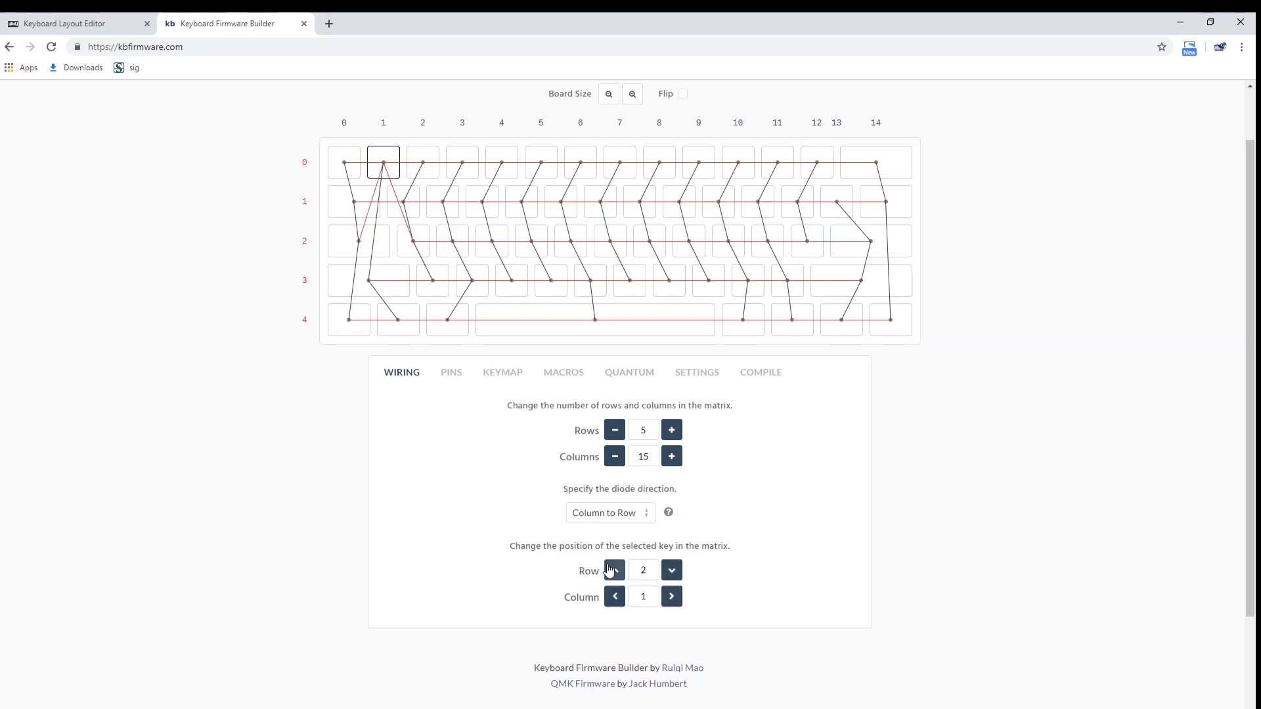
left_click(613, 570)
left_click(614, 570)
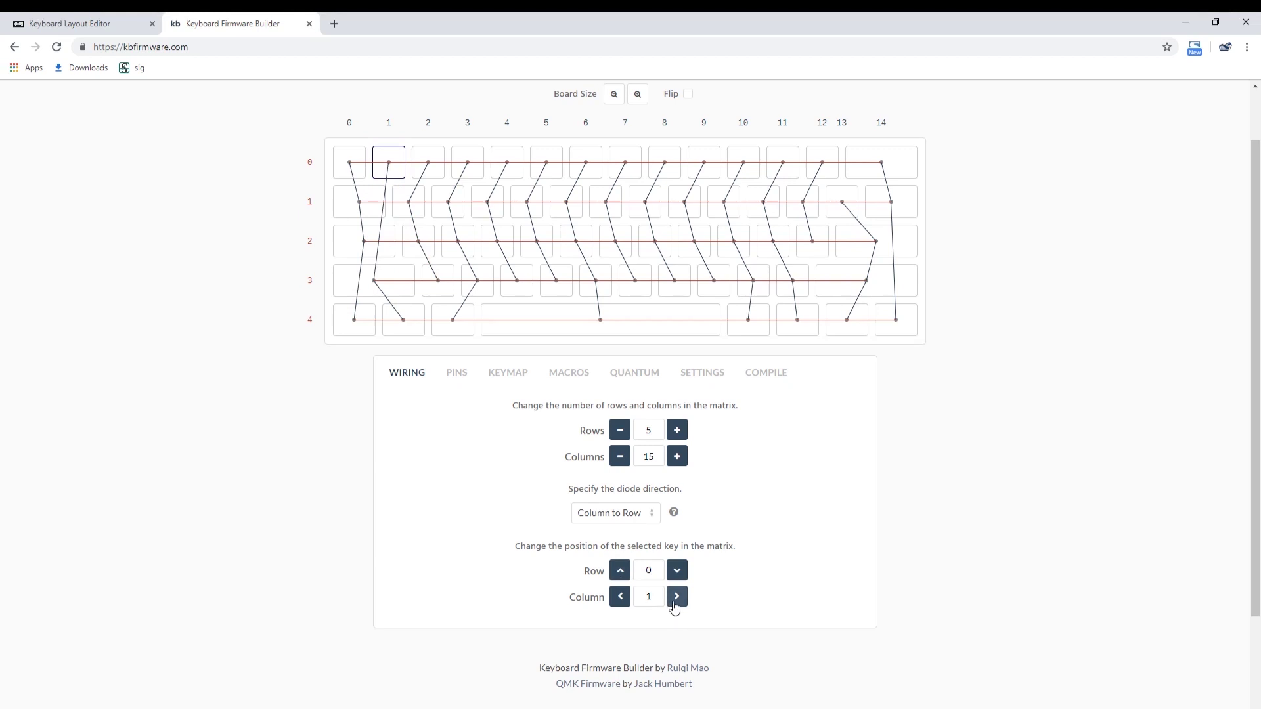
left_click(456, 386)
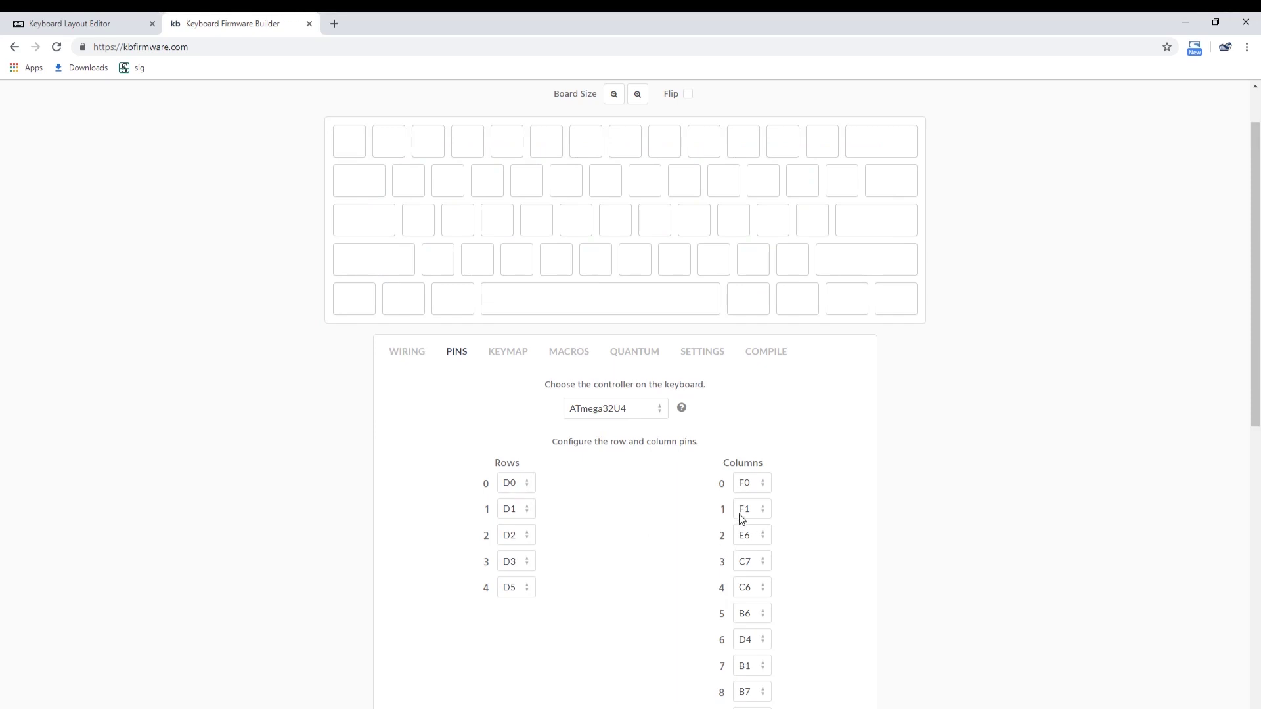
Step: Check keymap layers 1 and 2, then return to base layer 0
left_click(508, 351)
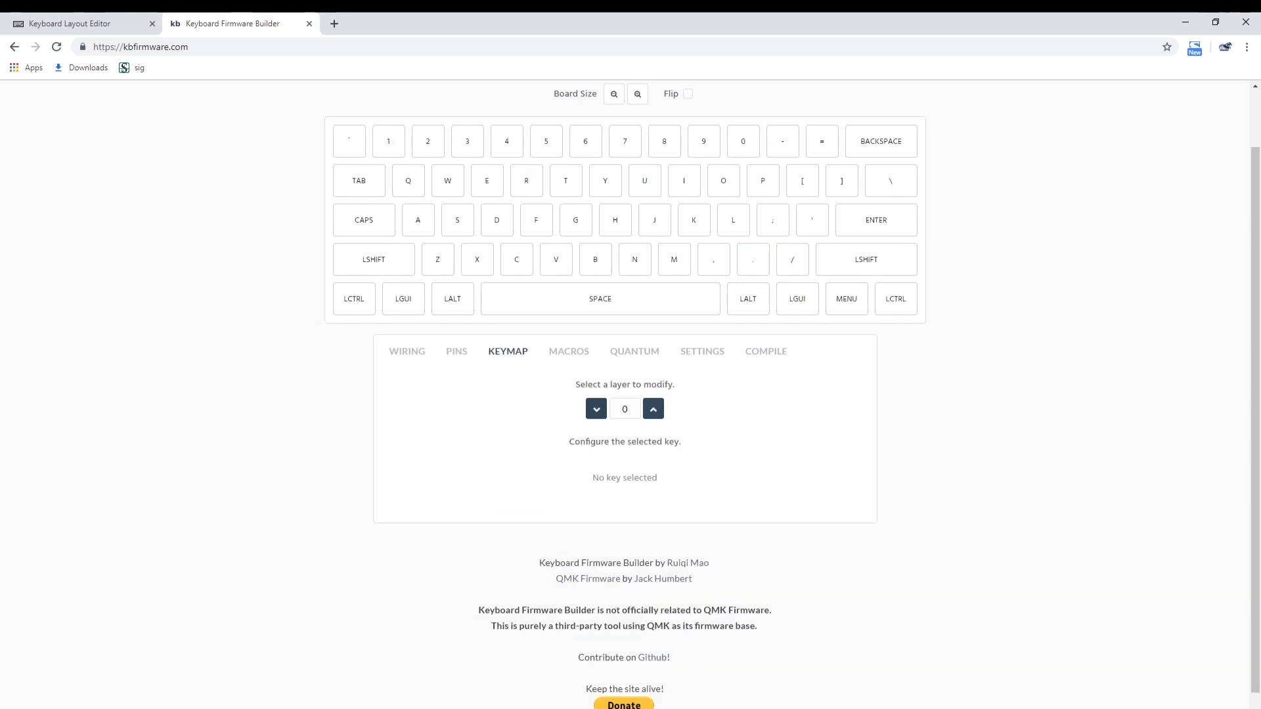
left_click(654, 410)
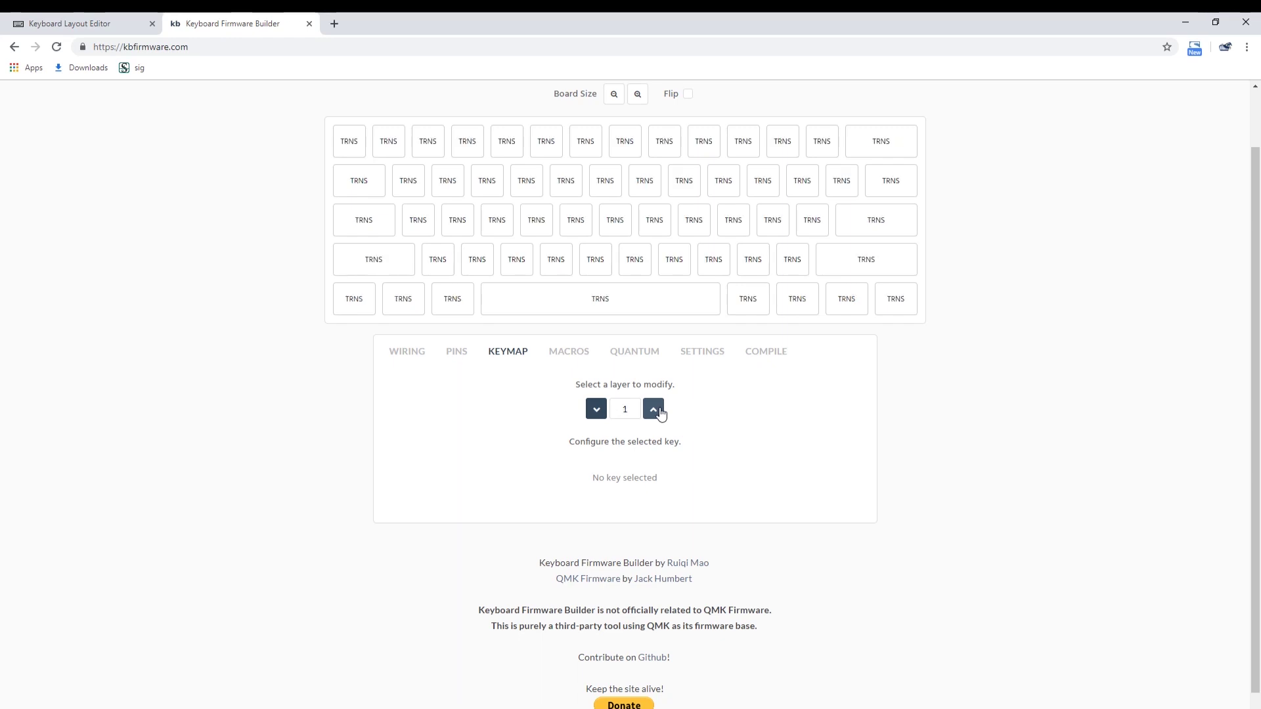
left_click(653, 409)
left_click(596, 410)
left_click(597, 410)
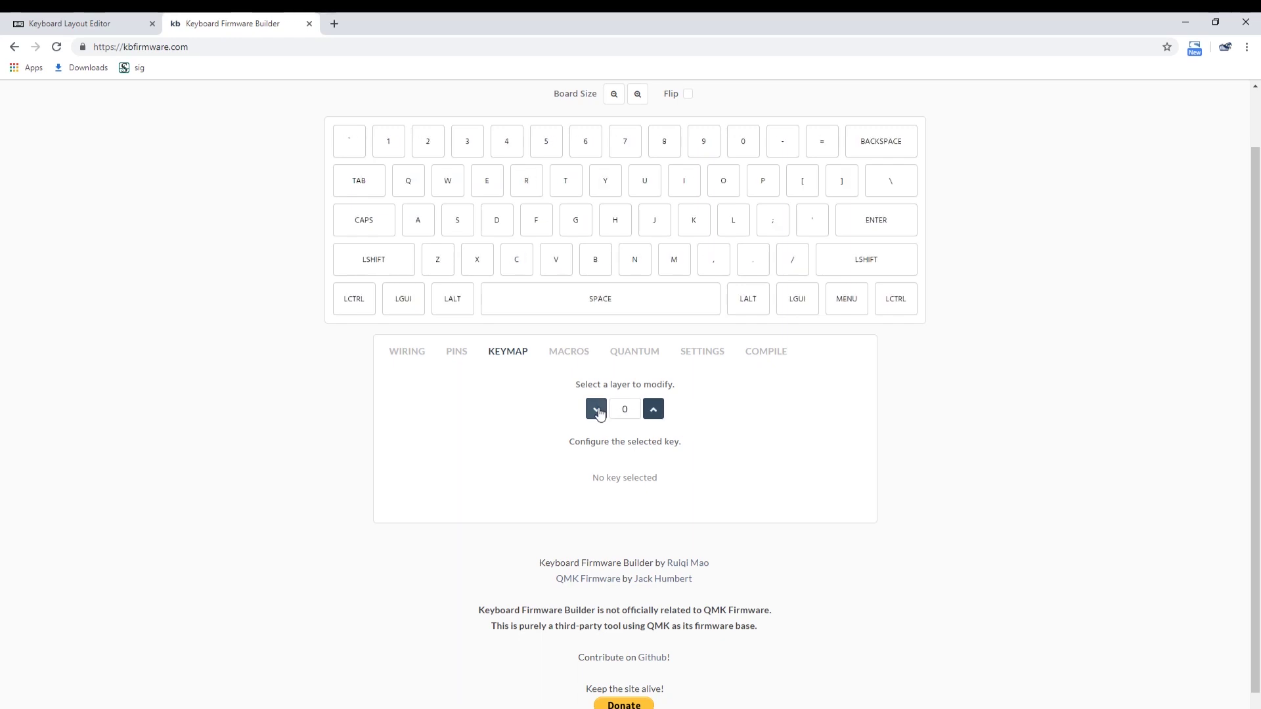
Step: Show the COMPILE download options, then switch to Visual Studio Code's config.h
left_click(756, 355)
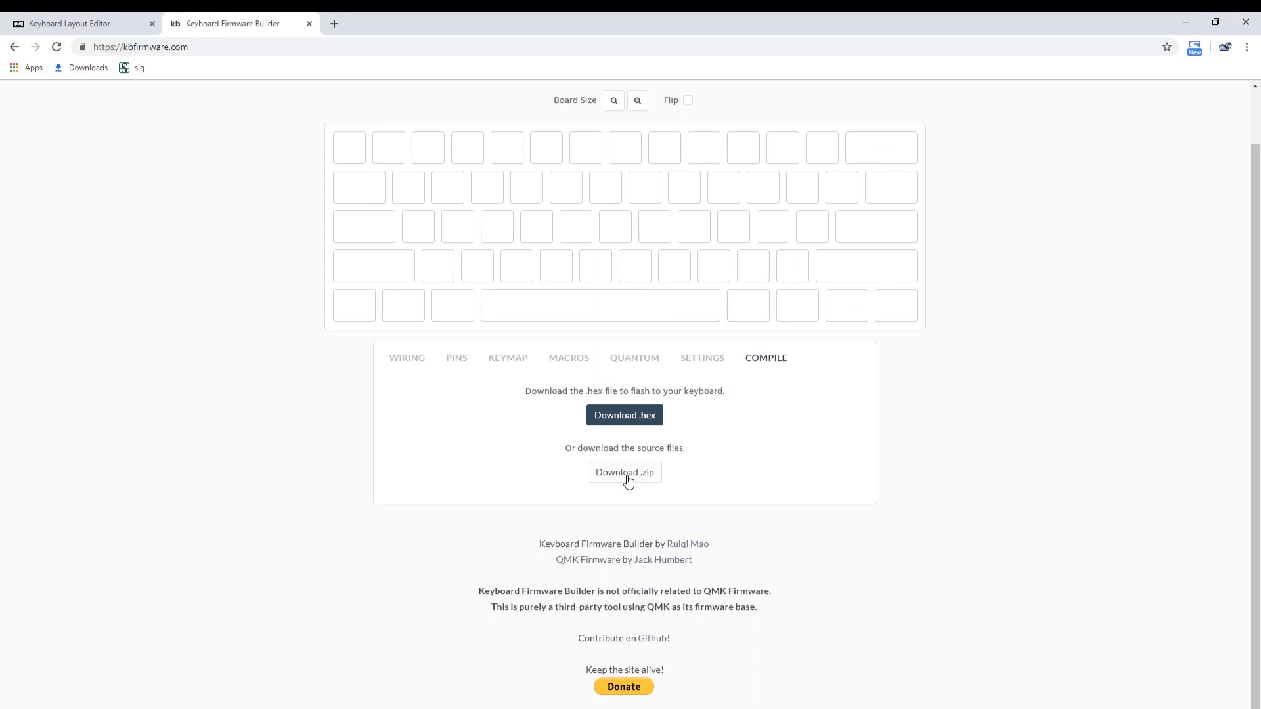
key("alt+Tab")
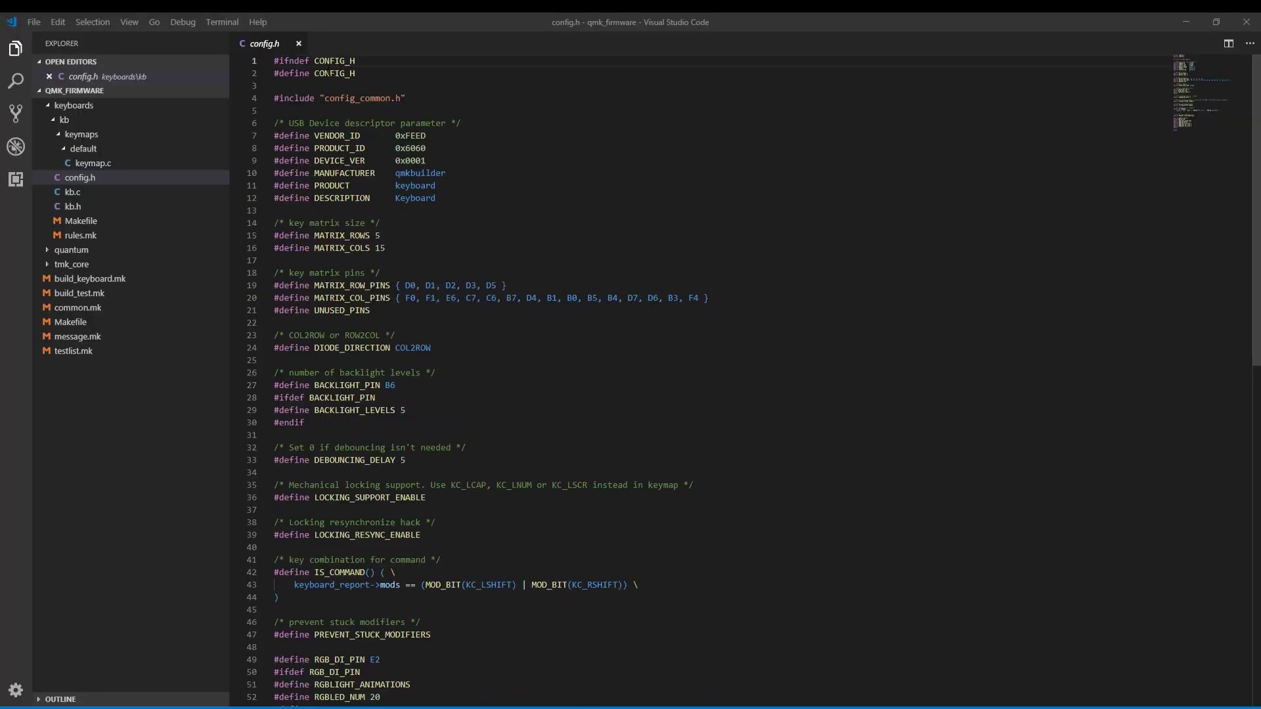
Step: Open keymap.c from the keyboards/kb folder in the editor
left_click(108, 163)
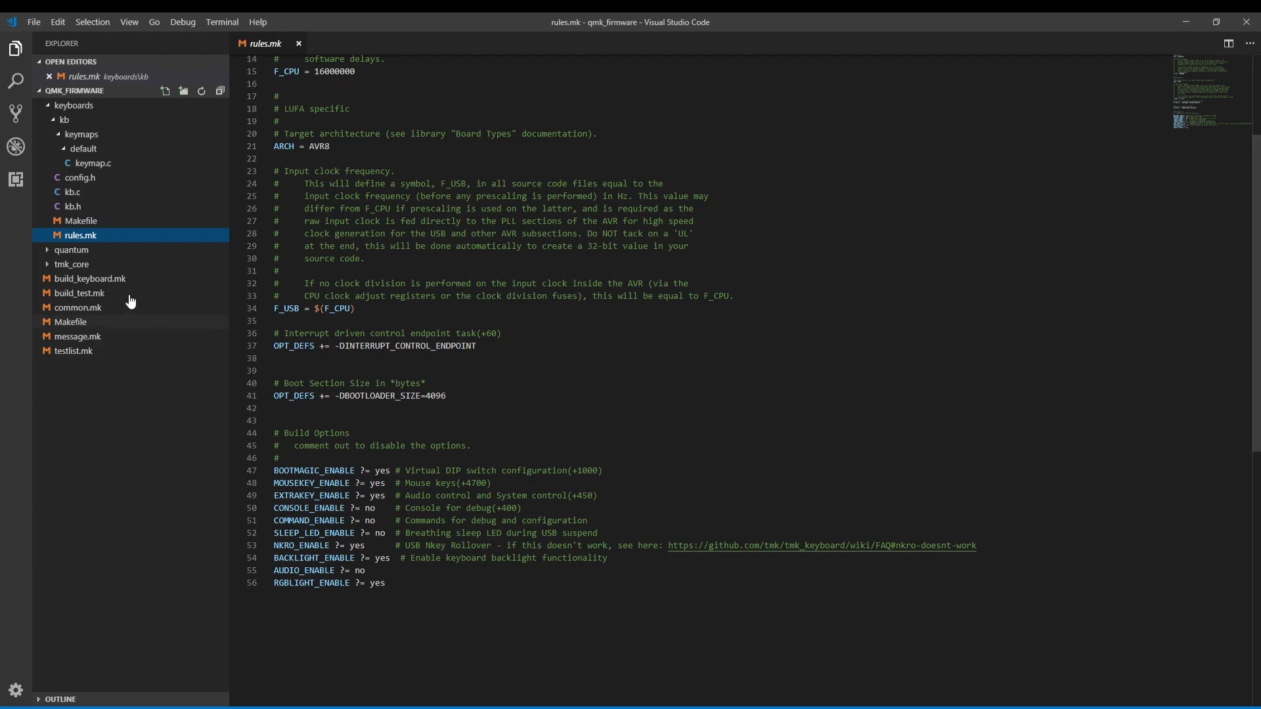
Step: Open the default keymap.c and scroll down to the led_set_user caps-lock function
left_click(84, 163)
scroll(388, 484, "down", 20)
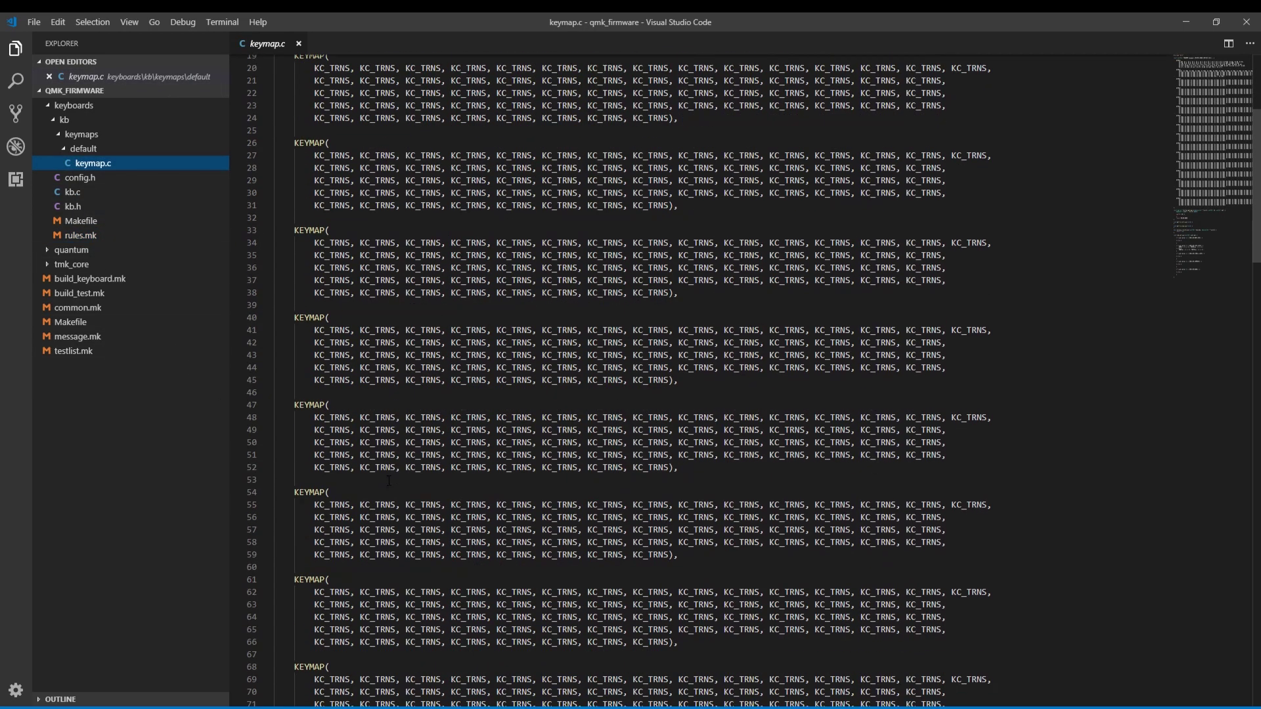
scroll(389, 481, "down", 10)
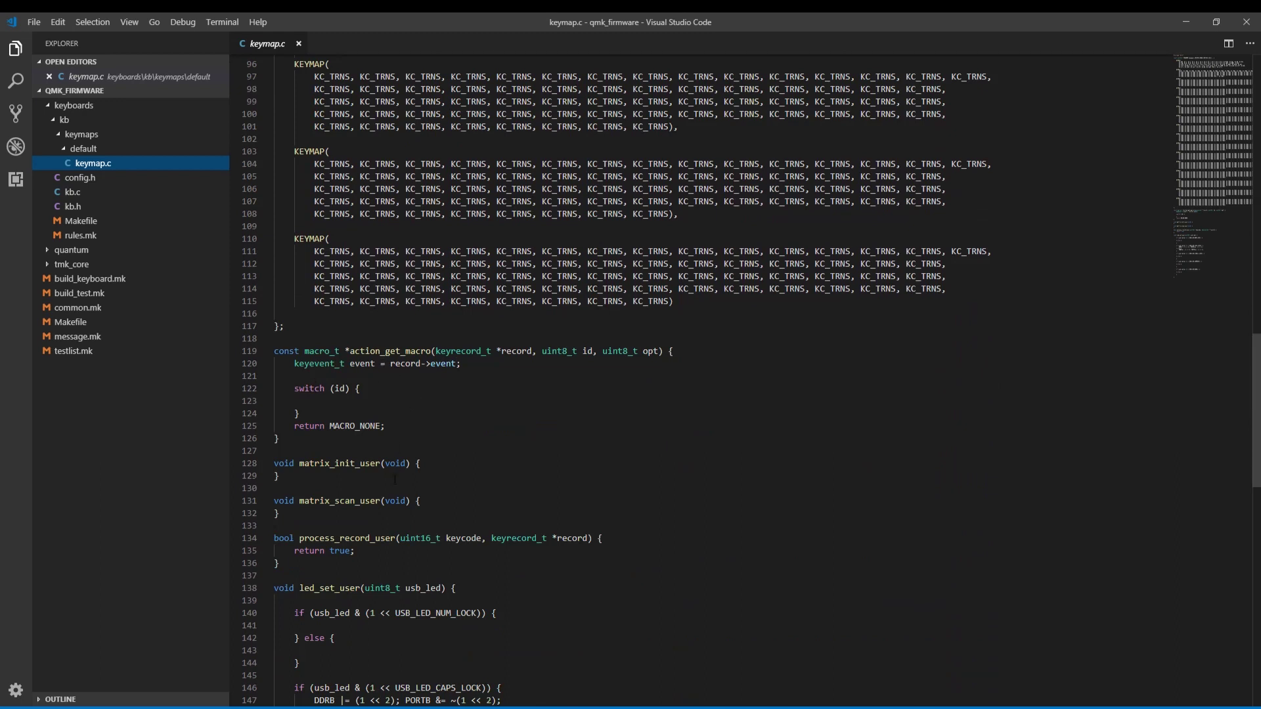
scroll(383, 633, "down", 6)
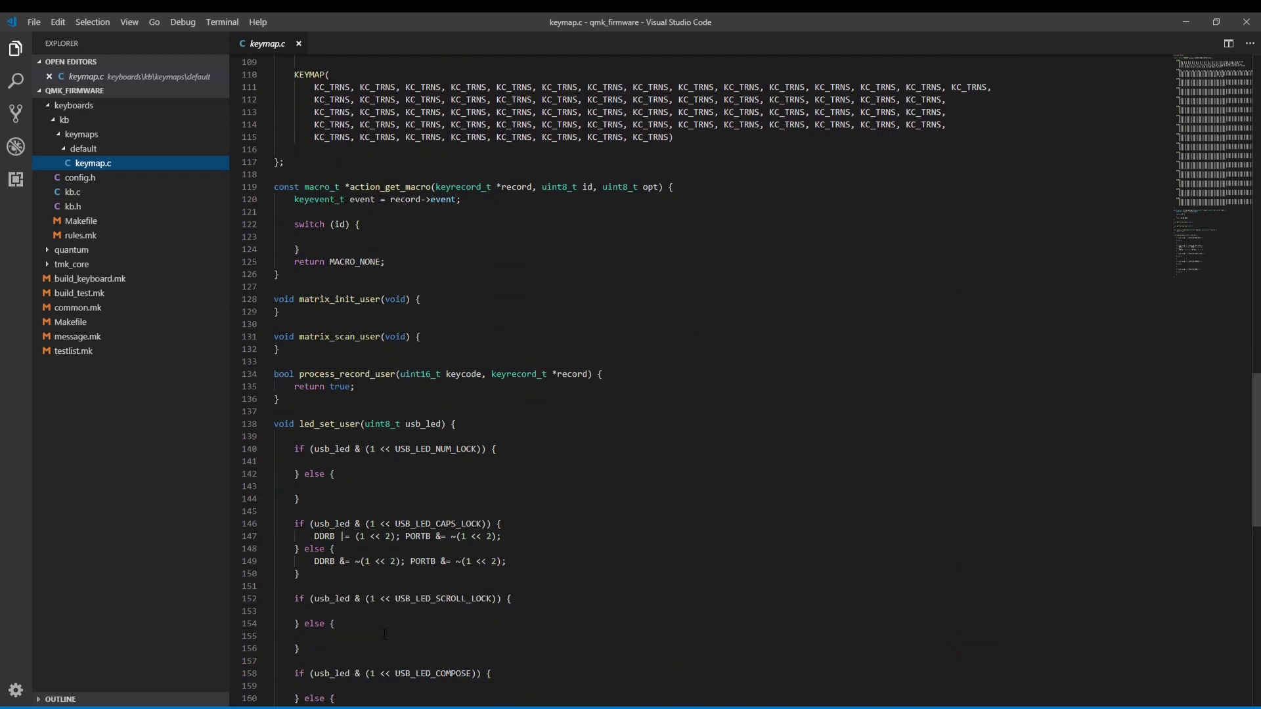